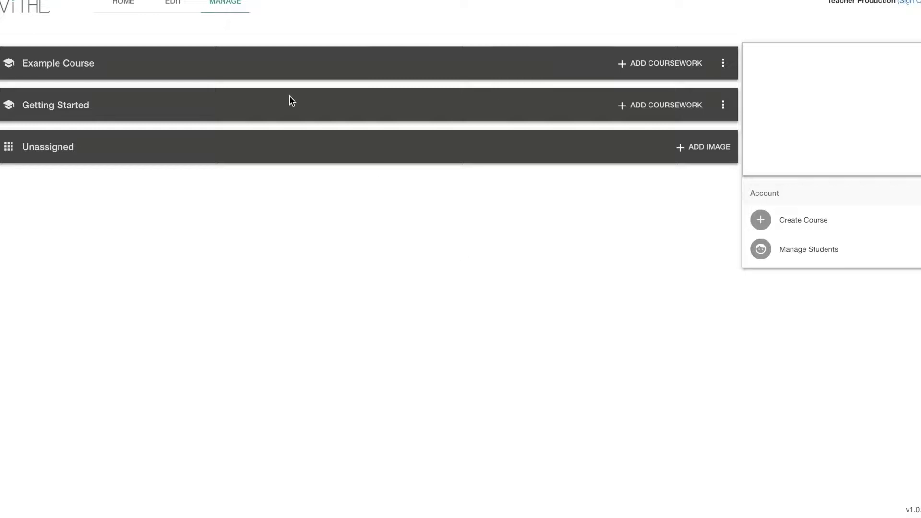
- Open the College Savings Table image from the Math coursework of Example Course for editing
left_click(210, 70)
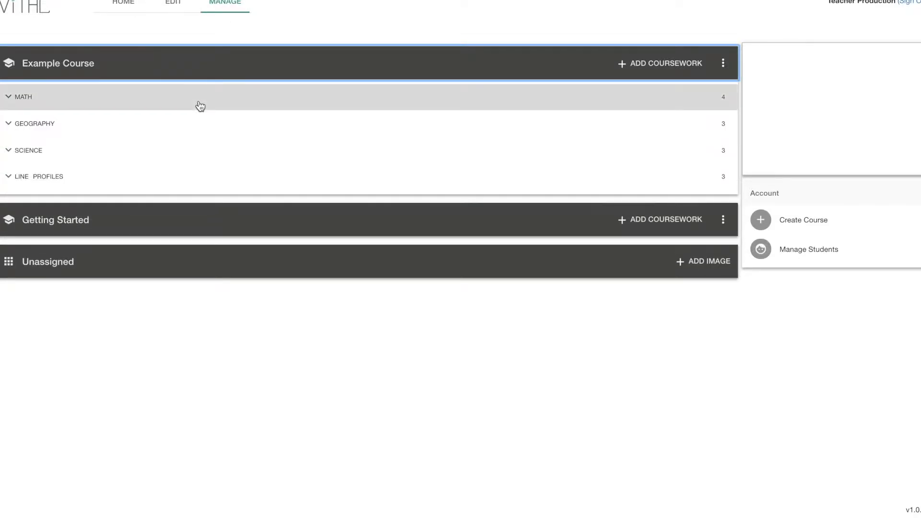
left_click(200, 106)
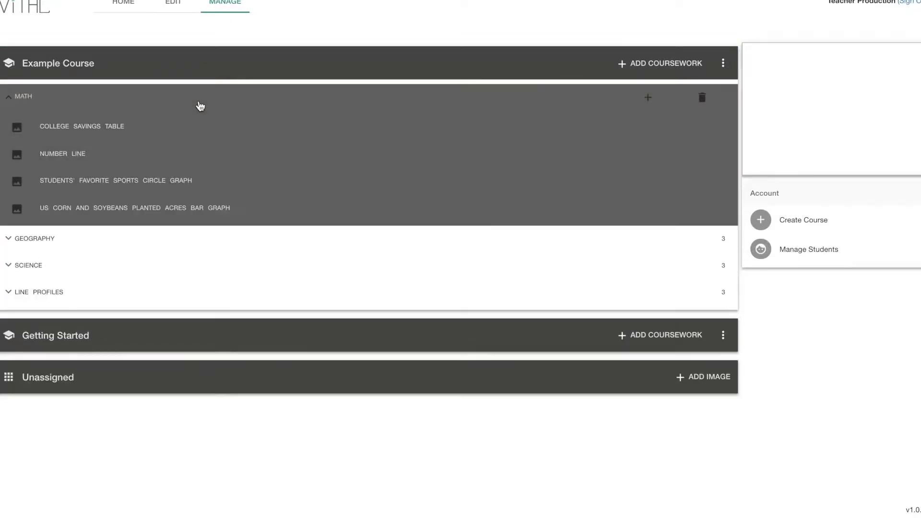
left_click(198, 134)
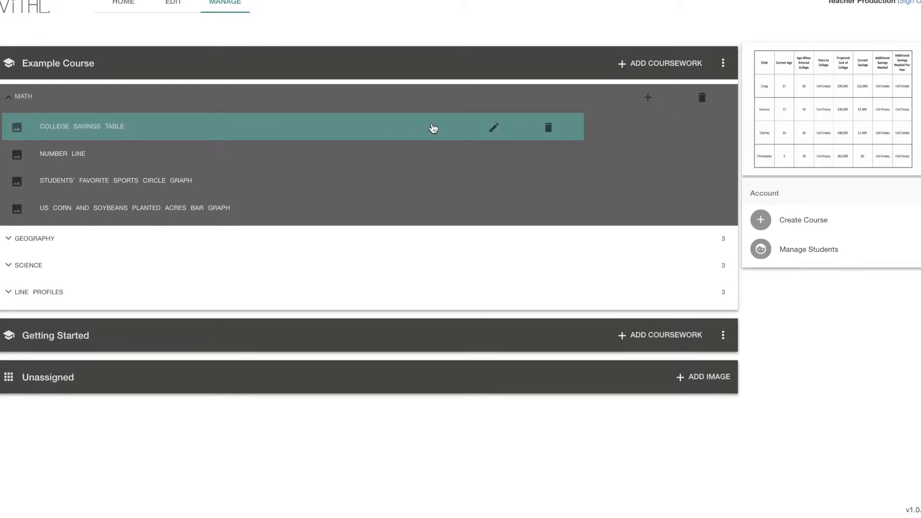
left_click(495, 128)
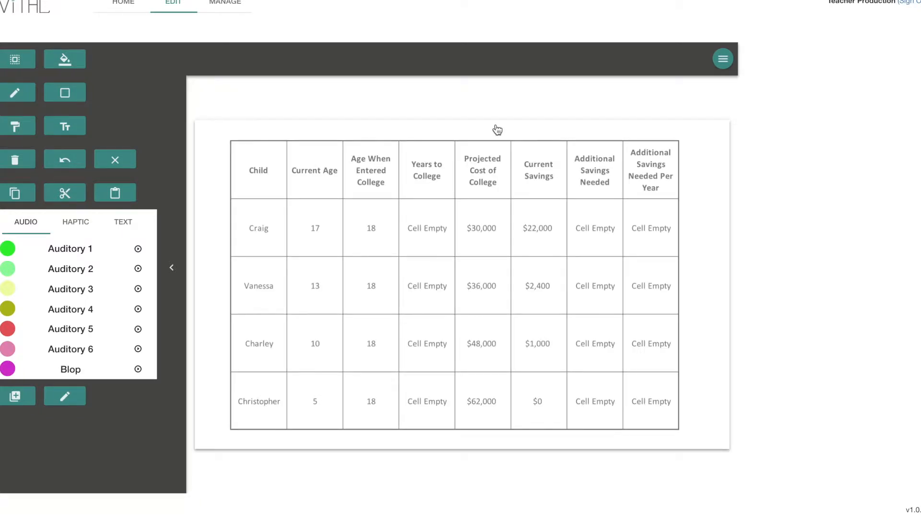
- Run automatic text detection on the whole table image and shift the detected box to align with the Child header
left_click(80, 132)
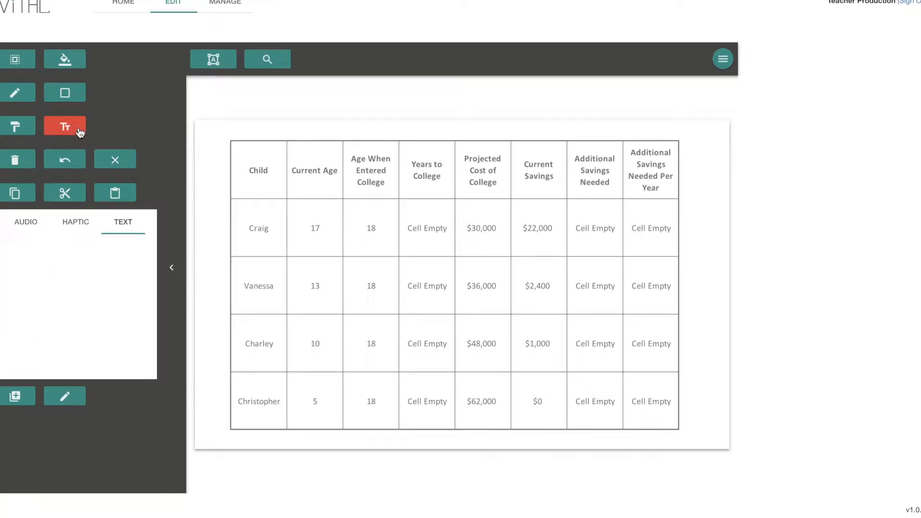
left_click(259, 70)
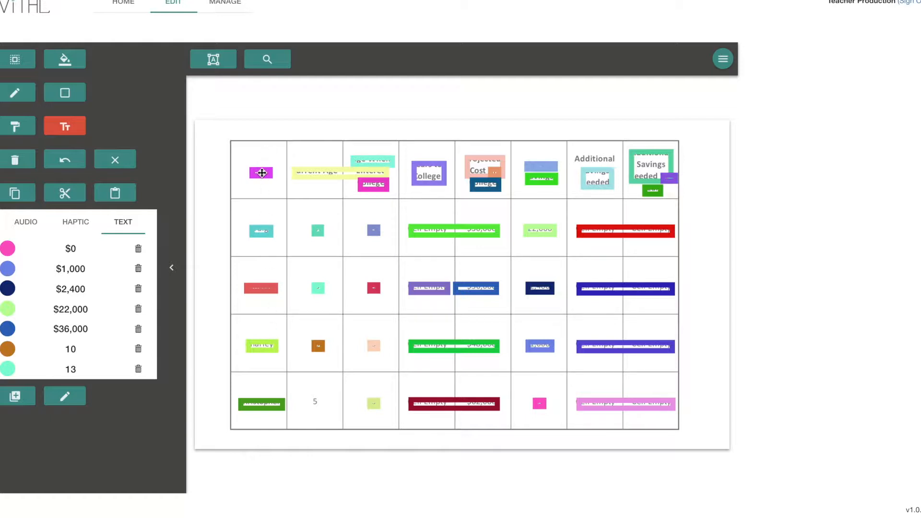
mouse_move(262, 172)
left_mouse_down()
mouse_move(261, 199)
mouse_move(259, 169)
left_mouse_up()
left_click(258, 187)
left_click(265, 170)
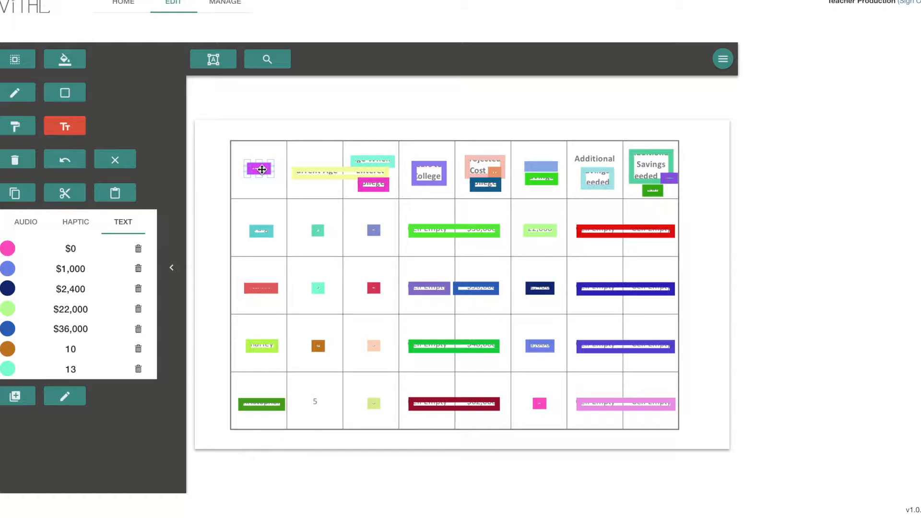
left_click_drag(265, 170, 262, 171)
mouse_move(262, 171)
left_mouse_down()
mouse_move(260, 194)
mouse_move(261, 171)
left_mouse_up()
- Paint the table's $0, $1,000, $2,400, $22,000 and $36,000 text boxes solid with their matching label colors
left_click(16, 127)
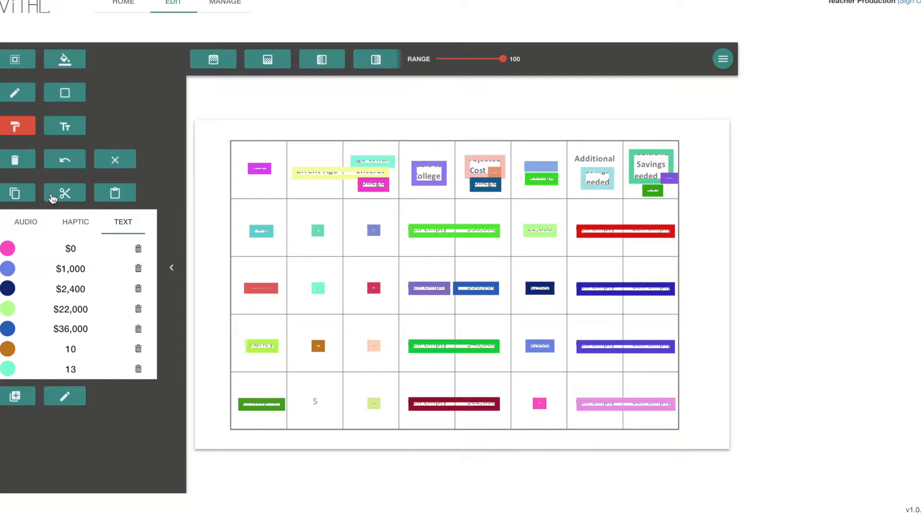
left_click(85, 249)
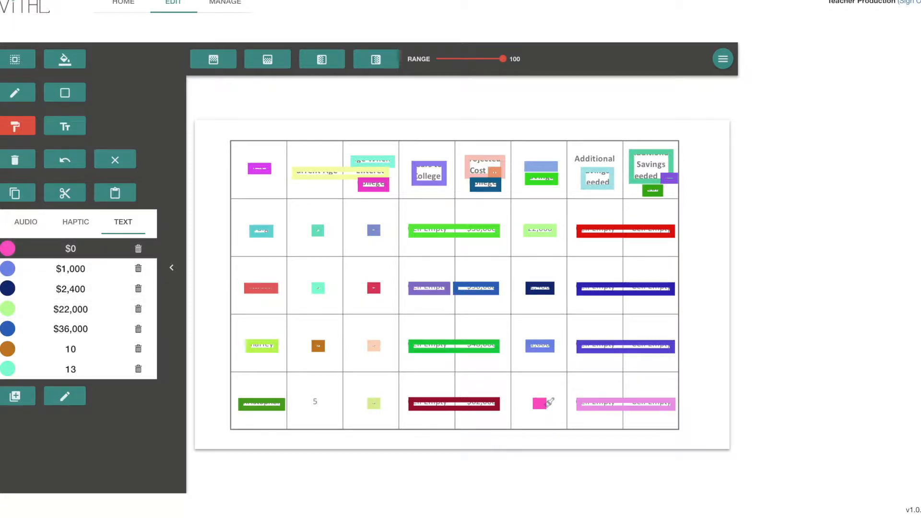
left_click(99, 269)
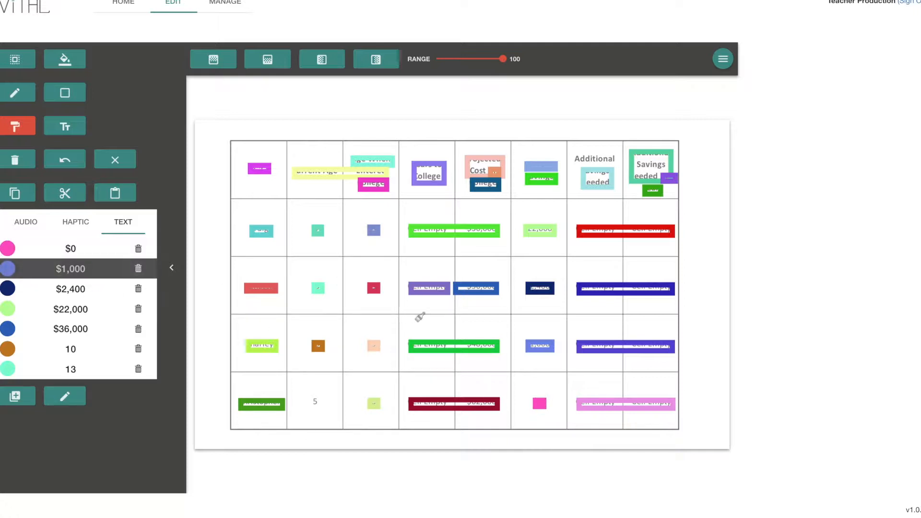
left_click(107, 288)
left_click(542, 286)
left_click(92, 305)
left_click(544, 230)
scroll(102, 279, "down", 1)
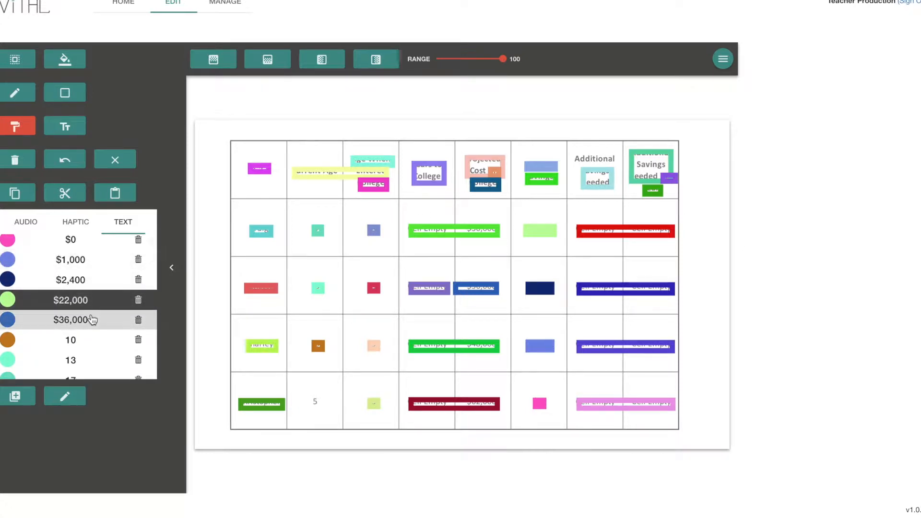
left_click(92, 320)
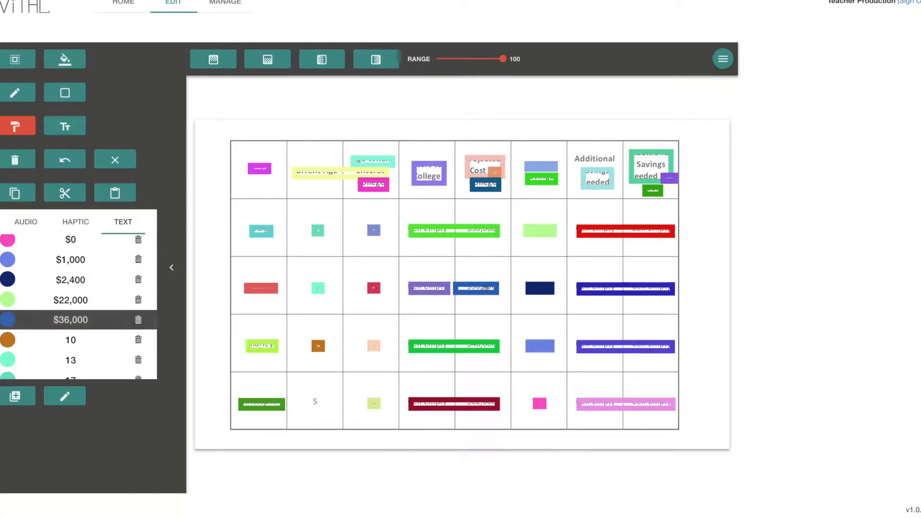
left_click(484, 288)
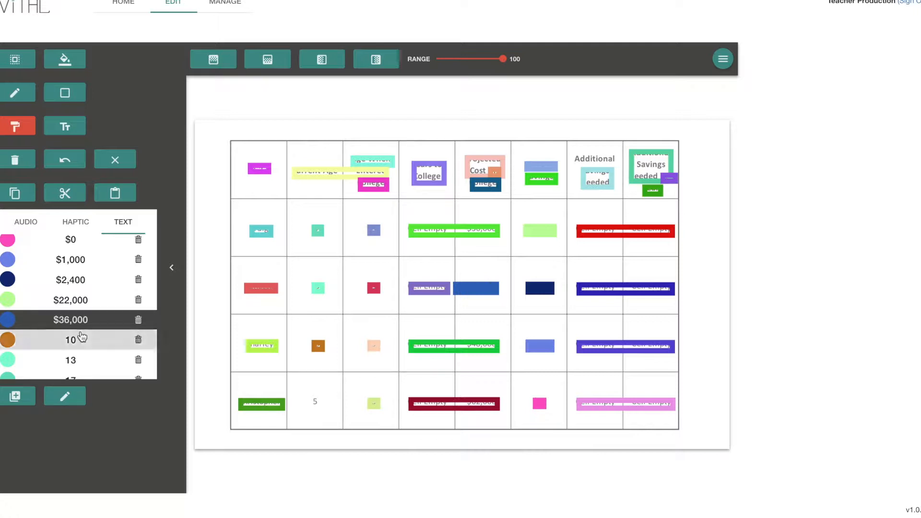
- Paint the 10, 13 and 17 boxes in the Current Age column solid with their matching label colors
scroll(90, 328, "down", 1)
left_click(90, 310)
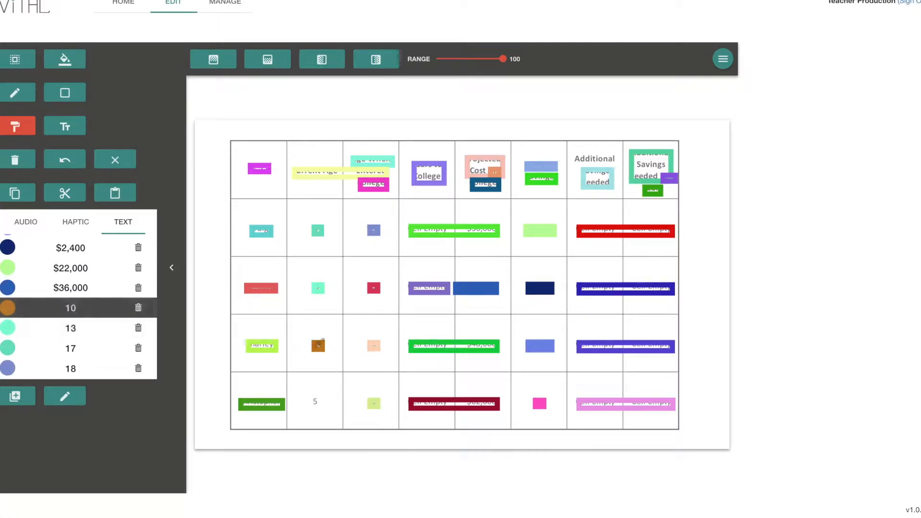
left_click(128, 336)
left_click(318, 288)
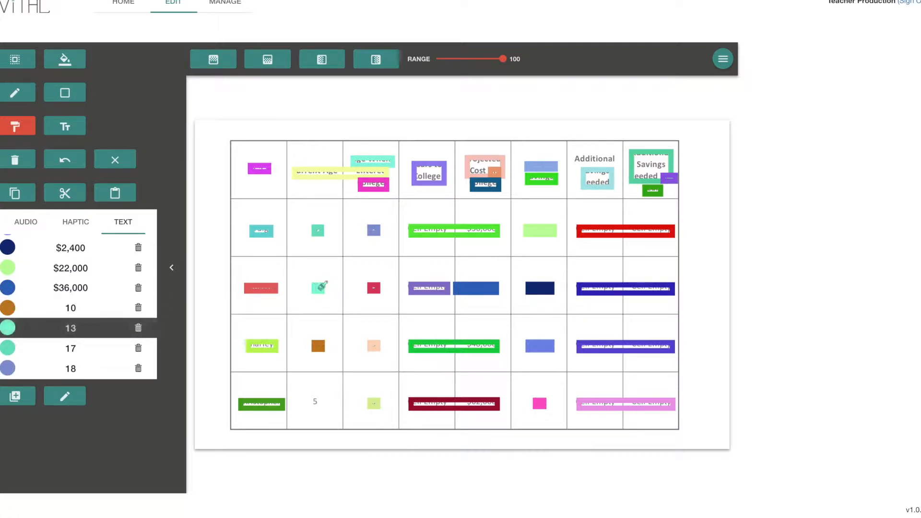
left_click(102, 348)
left_click(317, 231)
- Paint all four 18 boxes in the Age When Entered College column with the first 18 label's blue color
scroll(70, 331, "down", 1)
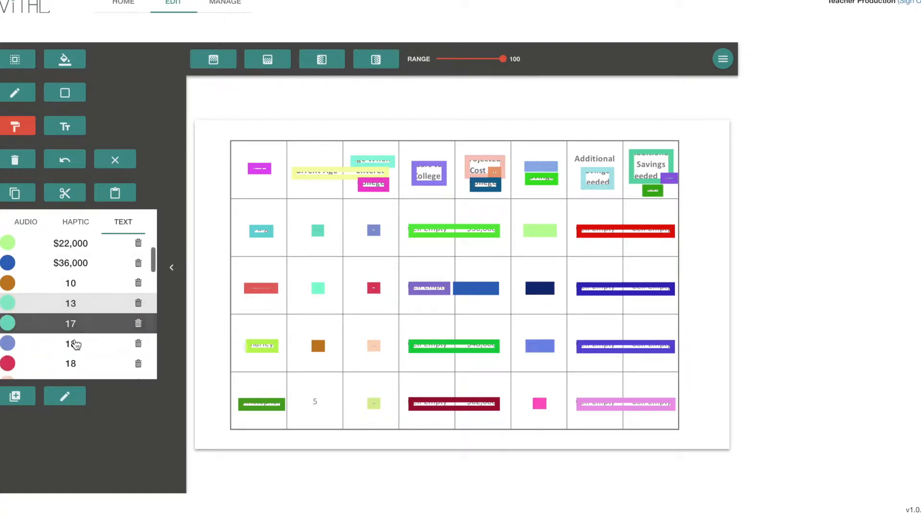
scroll(83, 349, "down", 3)
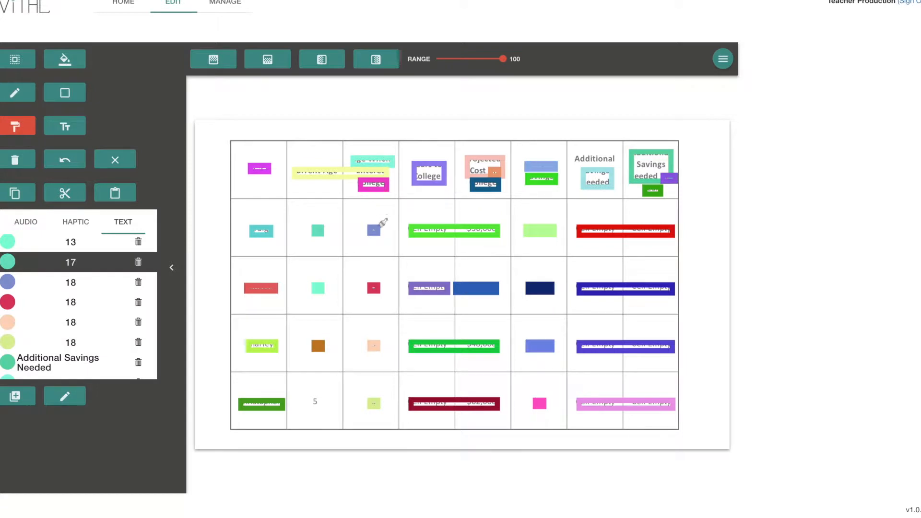
left_click(100, 288)
left_click(373, 288)
left_click(374, 345)
left_click(374, 403)
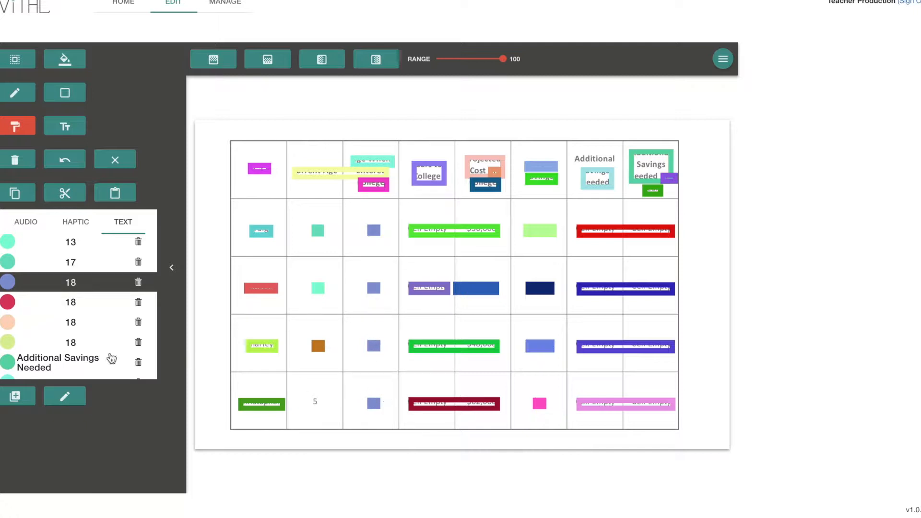
- Delete the three duplicate 18 text labels, keeping only the blue one
left_click(139, 302)
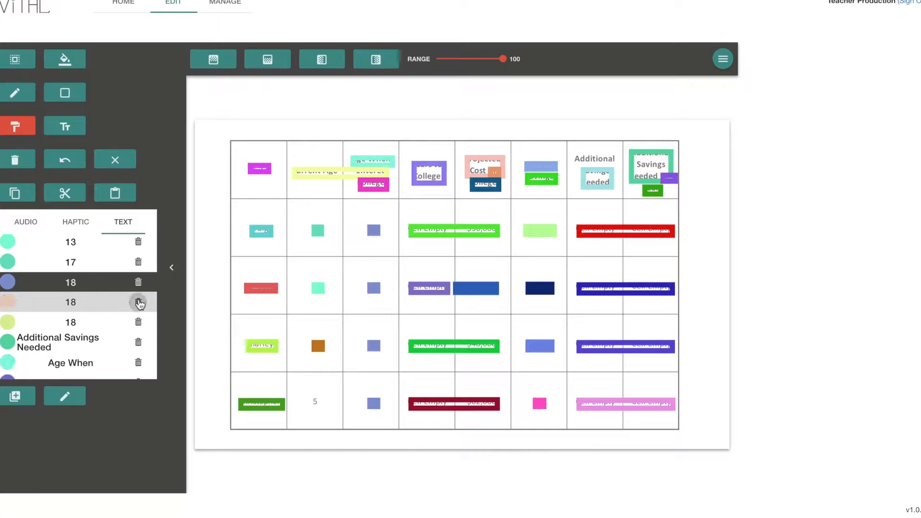
left_click(139, 303)
left_click(138, 303)
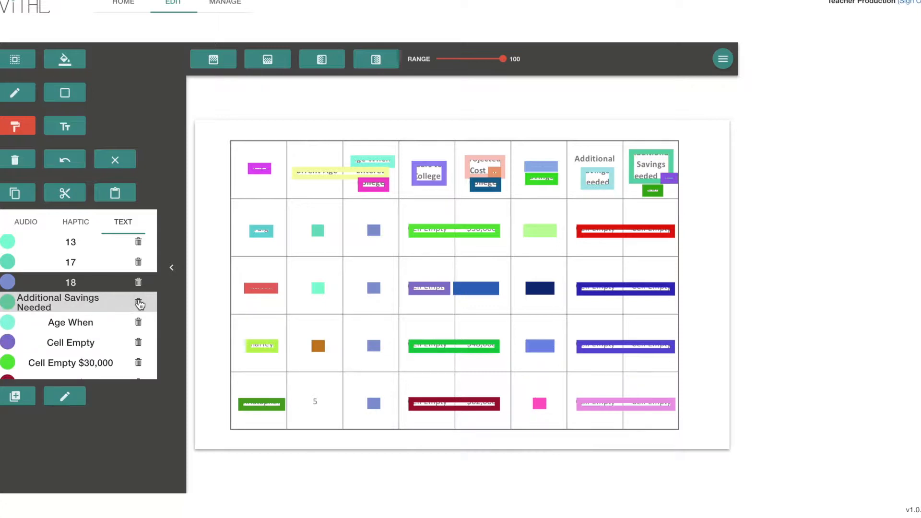
- Merge the detected fragments in the last column's header into one Additional Savings Needed Per Year text region
scroll(115, 300, "down", 1)
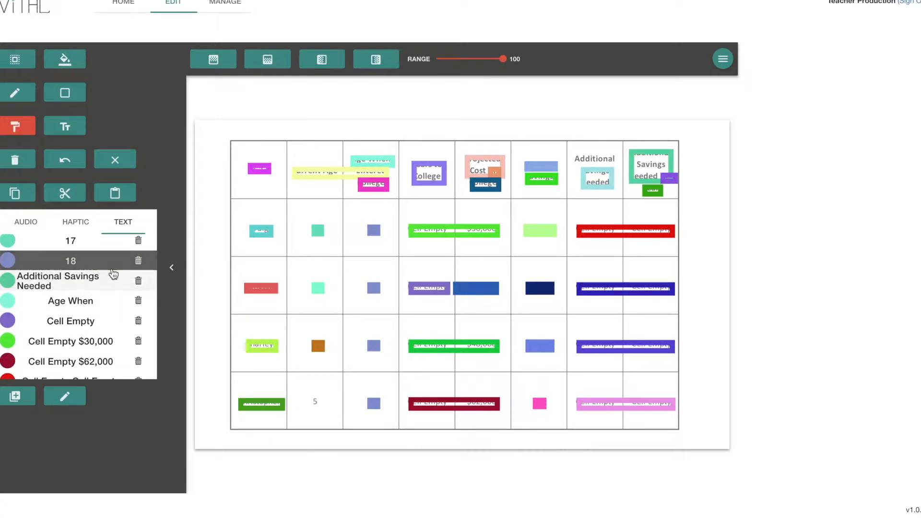
left_click(79, 129)
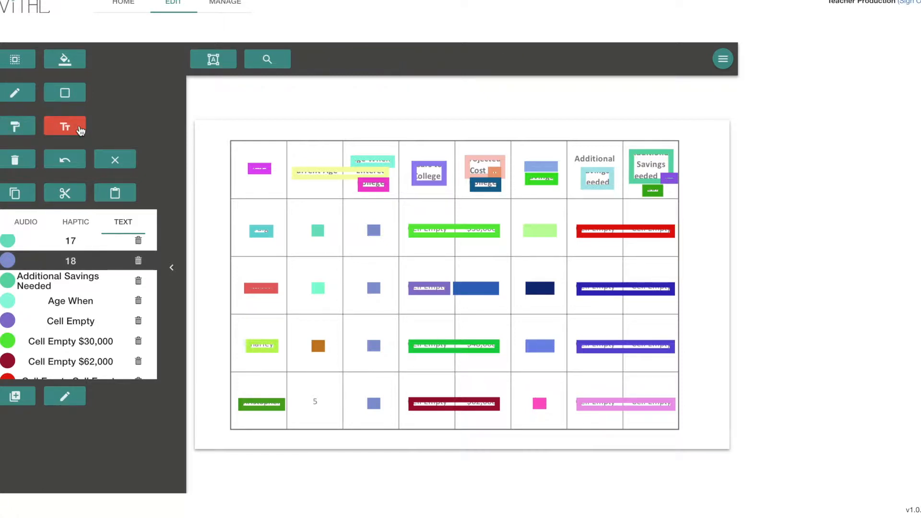
left_click(207, 67)
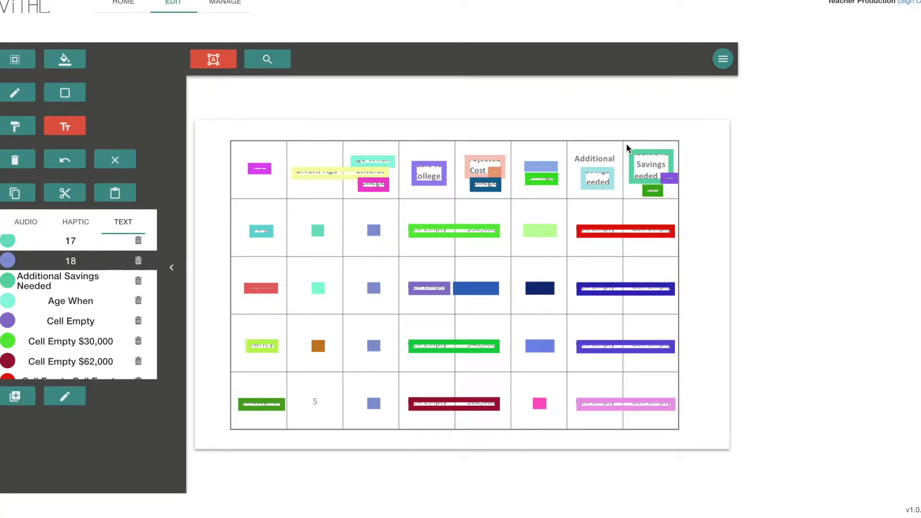
left_click_drag(626, 144, 678, 200)
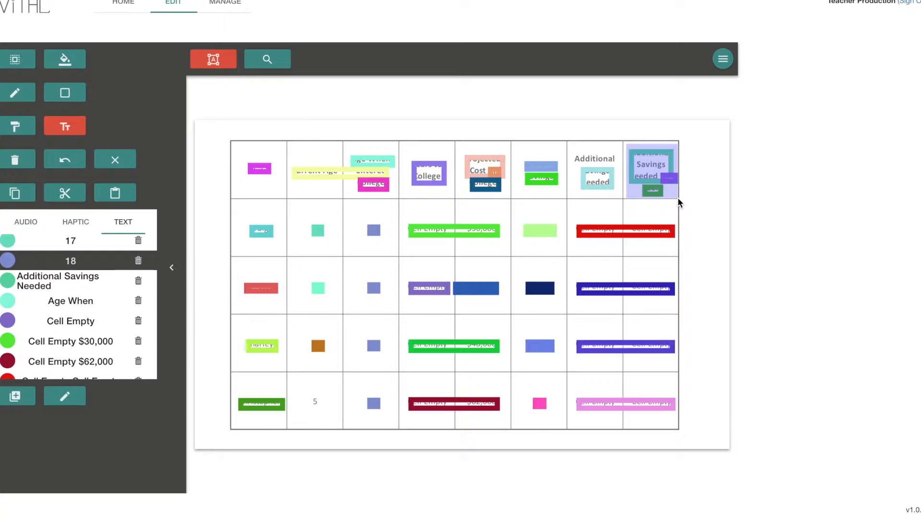
left_click_drag(678, 198, 678, 198)
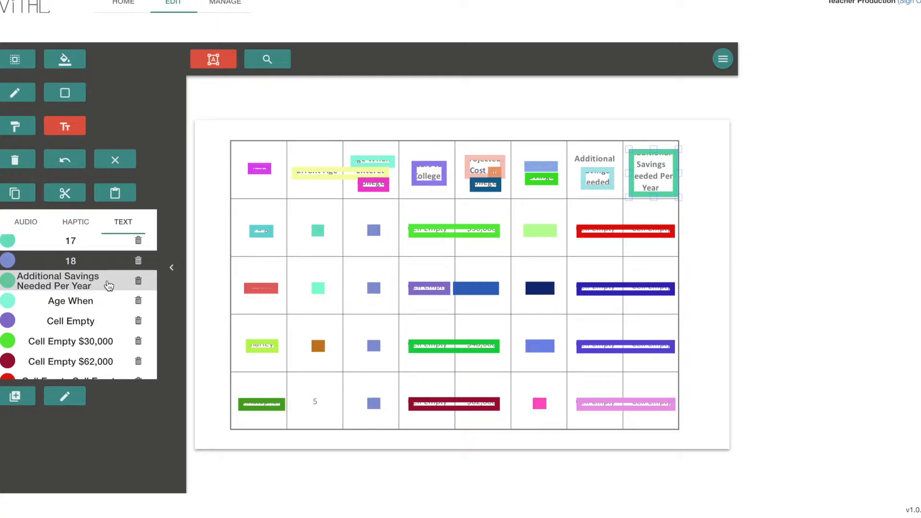
- Merge the detected text fragments around the third column's Age When Entered College header into one region
scroll(103, 295, "down", 1)
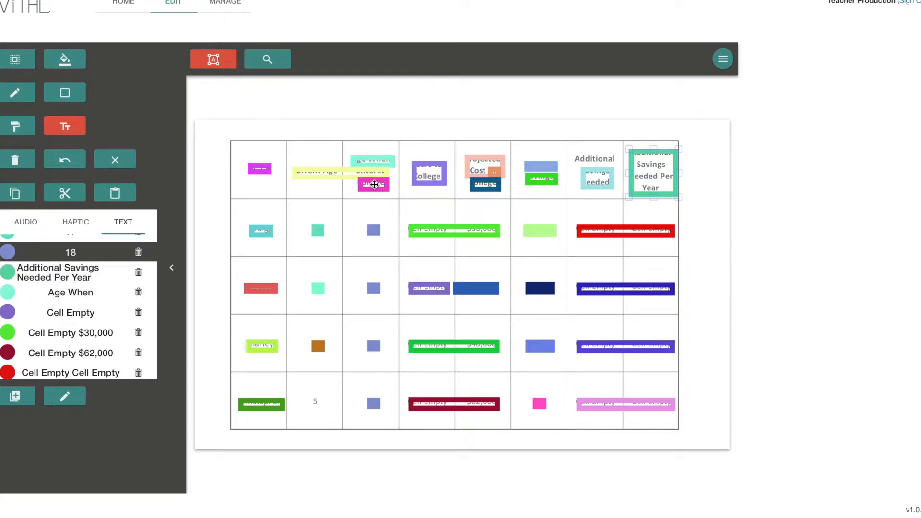
left_click_drag(347, 149, 398, 197)
left_click(368, 204)
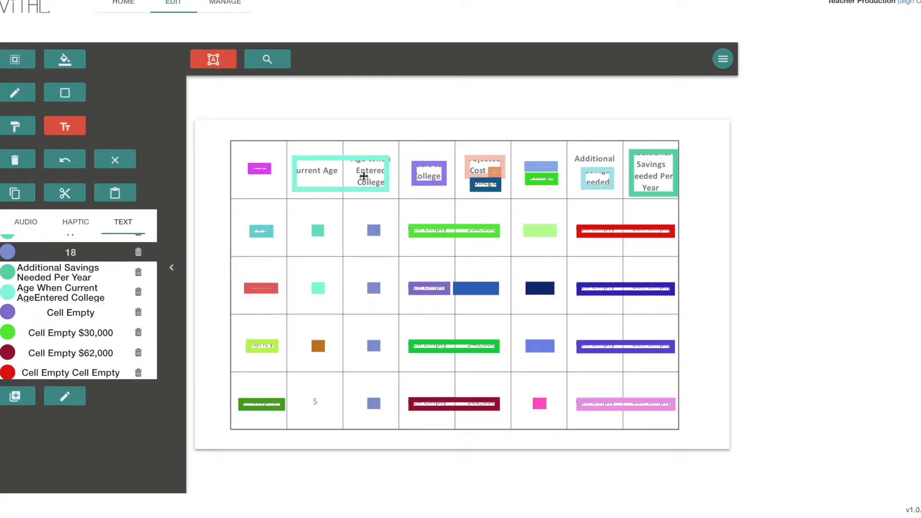
- Correct the text of the merged age header label to "Age When Entered College"
left_click(18, 63)
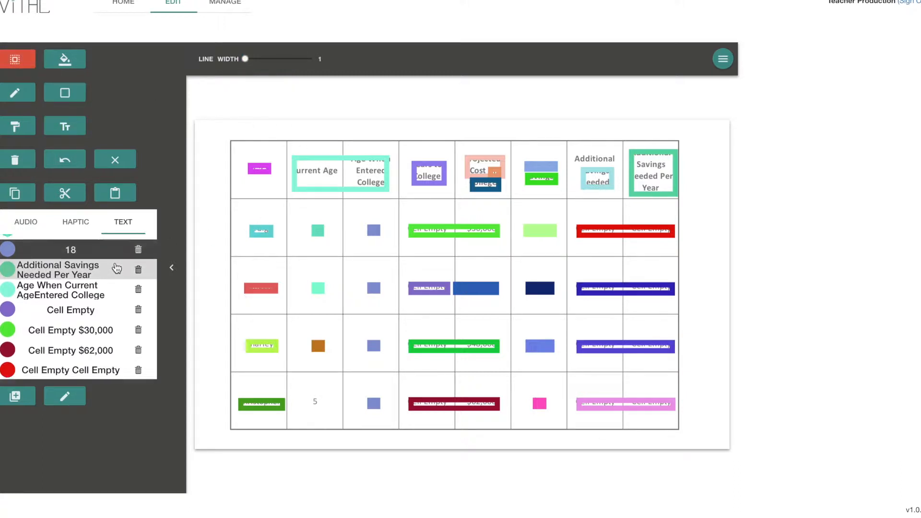
scroll(115, 271, "down", 1)
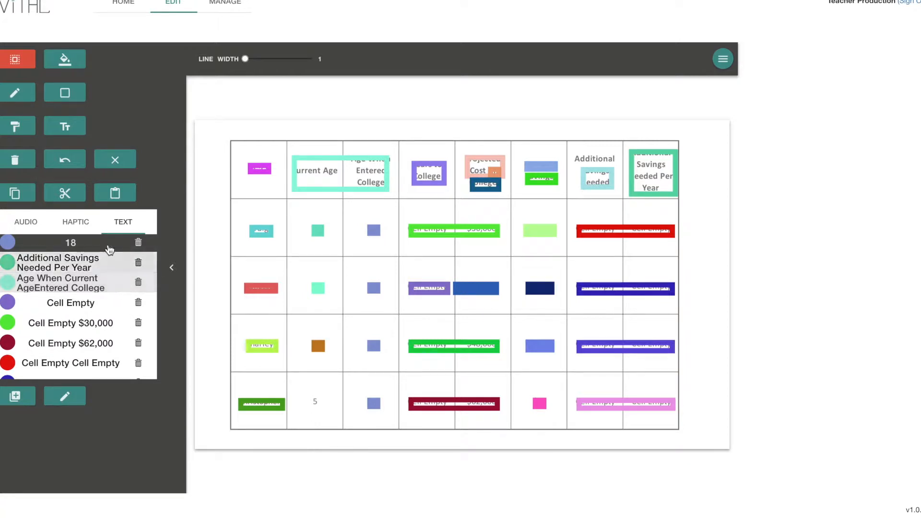
left_click(107, 288)
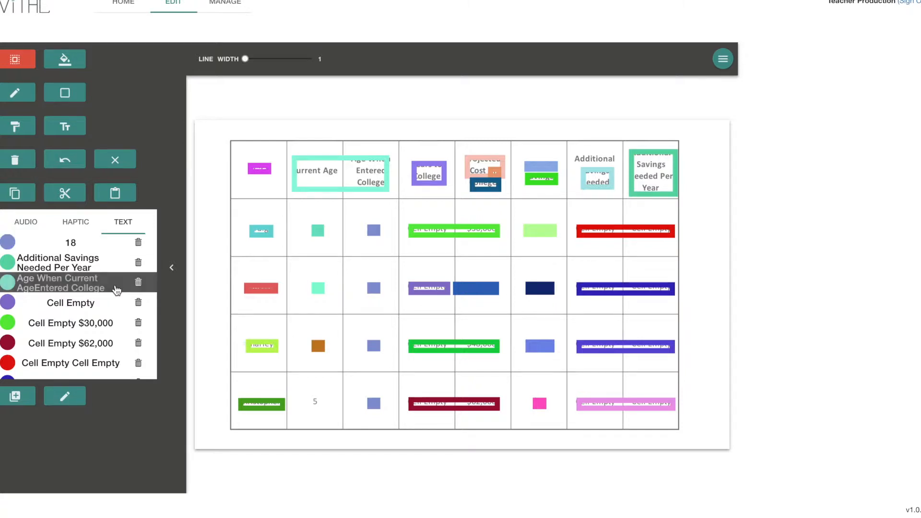
left_click(76, 399)
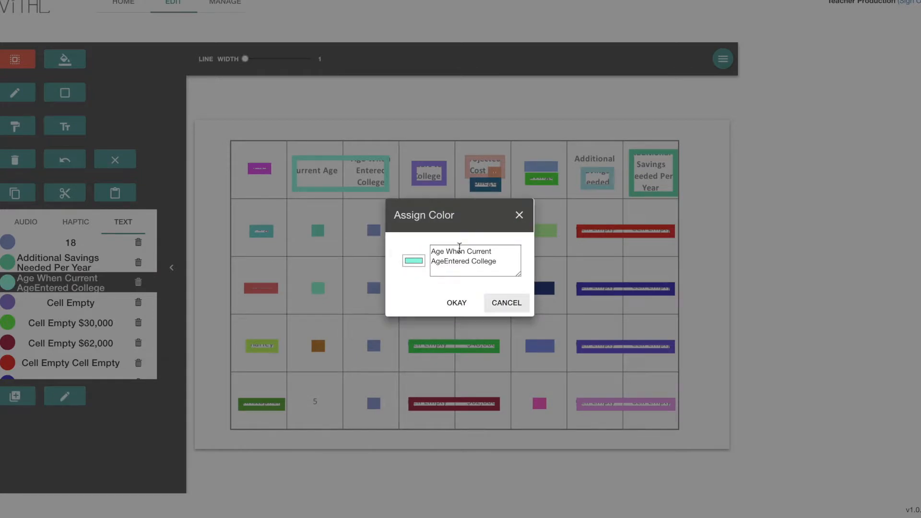
triple_click(459, 249)
left_click(443, 262)
key("BackSpace")
key("BackSpace")
key("BackSpace")
key("BackSpace")
key("BackSpace")
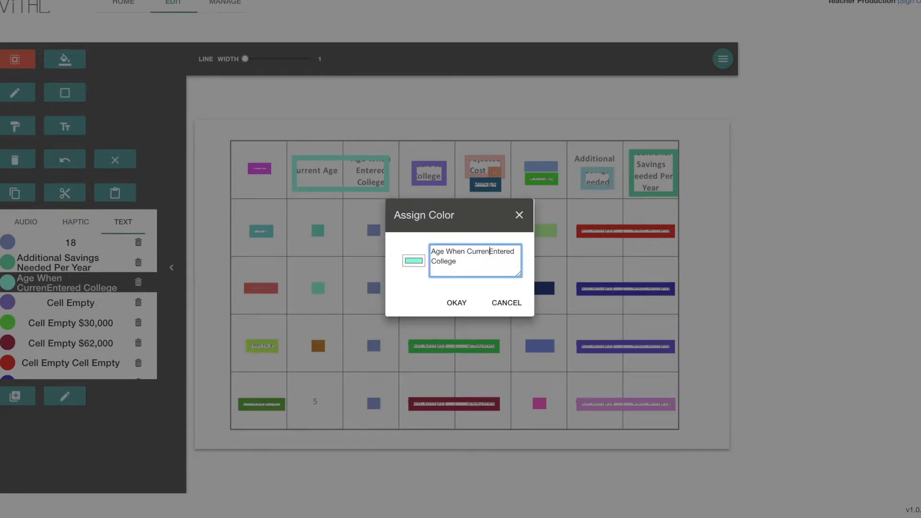
key("BackSpace")
key("BackSpace")
key("BackSpace")
key("BackSpace")
key("BackSpace")
key("BackSpace")
key("BackSpace")
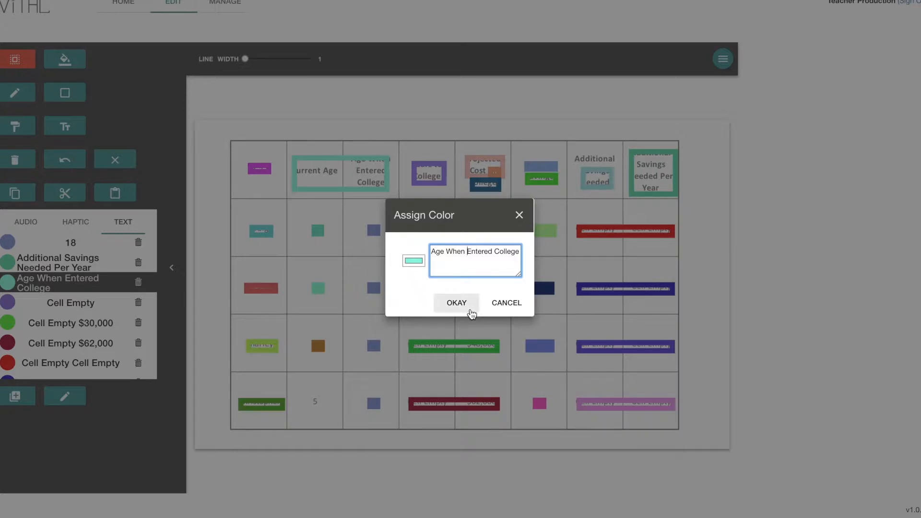
left_click(457, 302)
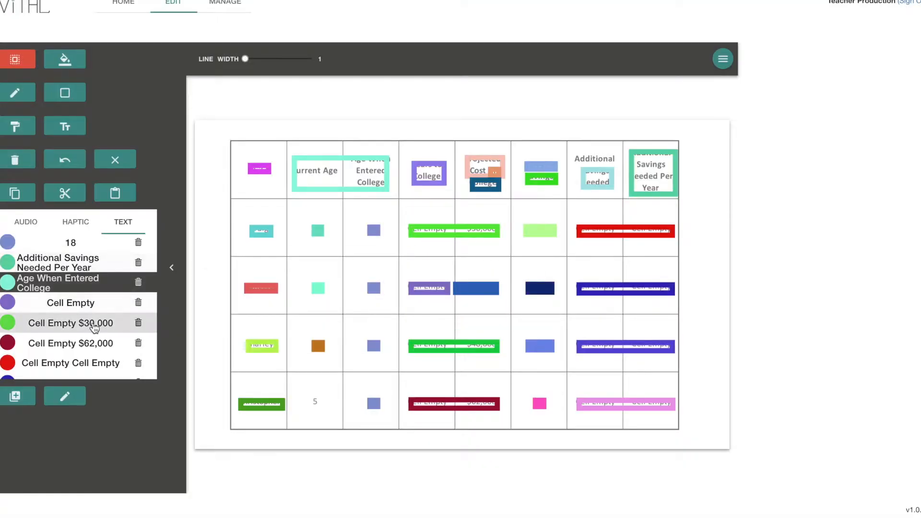
scroll(95, 325, "down", 1)
scroll(96, 307, "down", 2)
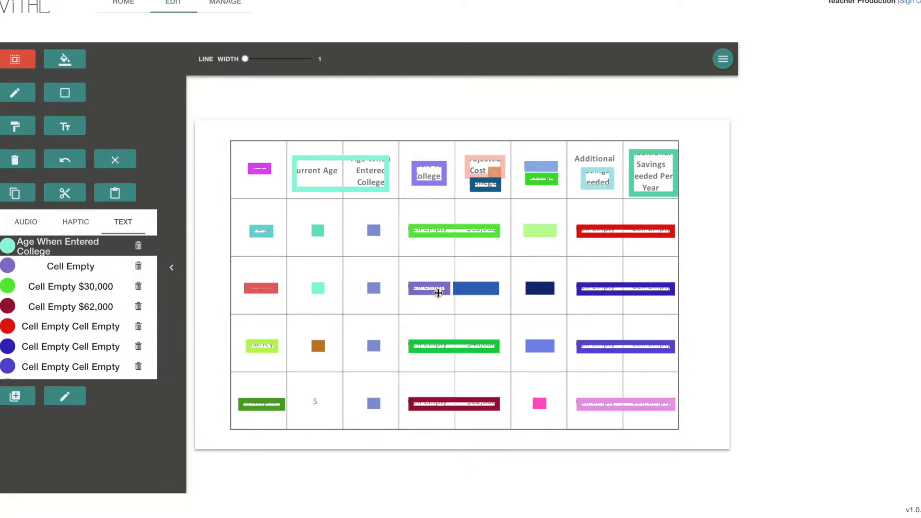
- Shift the first row's Cell Empty $30,000 box aside to check the text it covers, and return it to its place
mouse_move(436, 238)
left_mouse_down()
mouse_move(438, 274)
mouse_move(438, 232)
mouse_move(437, 251)
left_mouse_up()
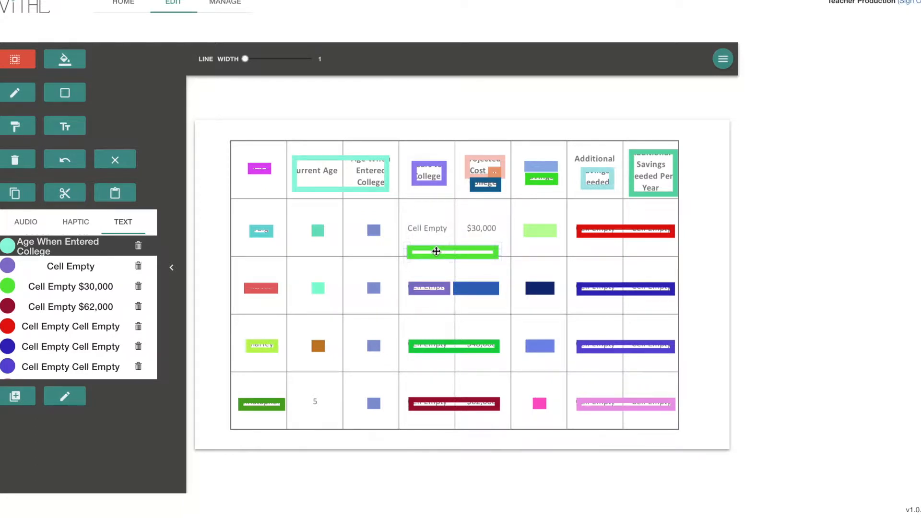
left_click_drag(437, 252, 437, 230)
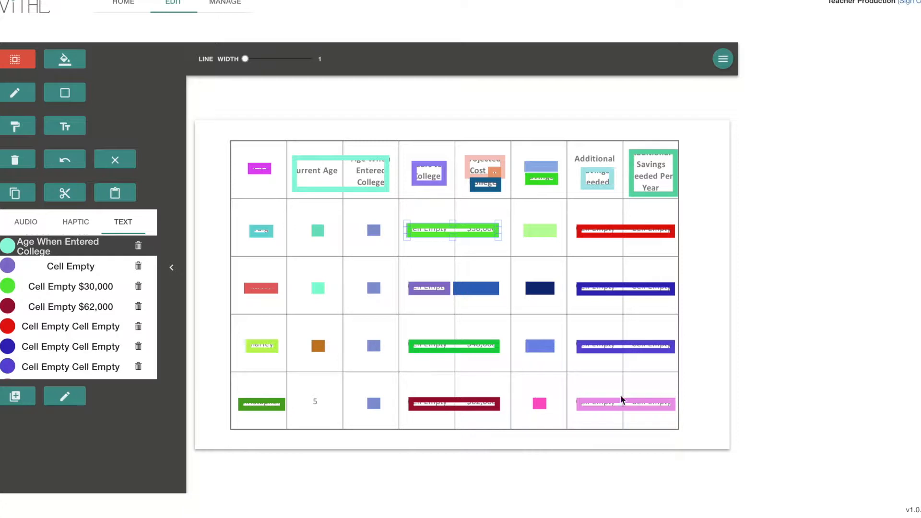
mouse_move(613, 226)
left_mouse_down()
mouse_move(610, 255)
mouse_move(602, 232)
mouse_move(610, 231)
left_mouse_up()
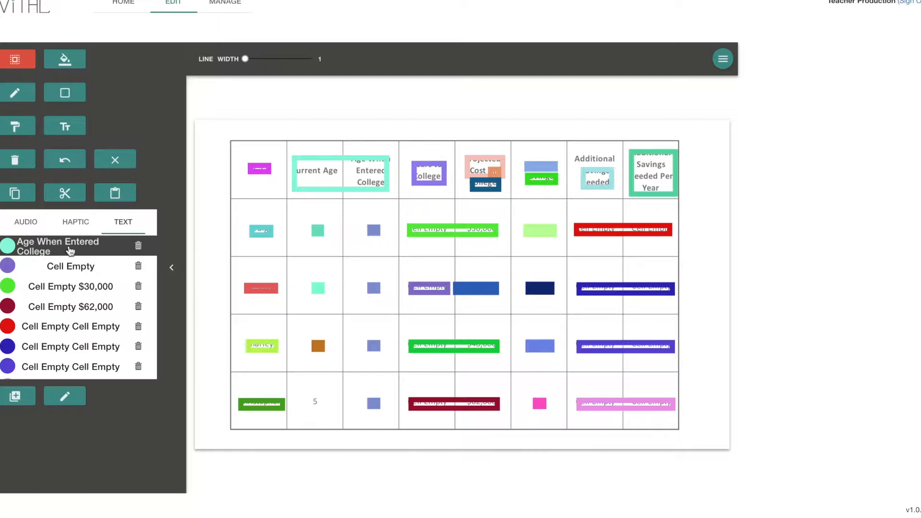
- Fill the second row's Cell Empty box and the four boxes spanning the last two columns with the Cell Empty colour
left_click(68, 267)
left_click(16, 127)
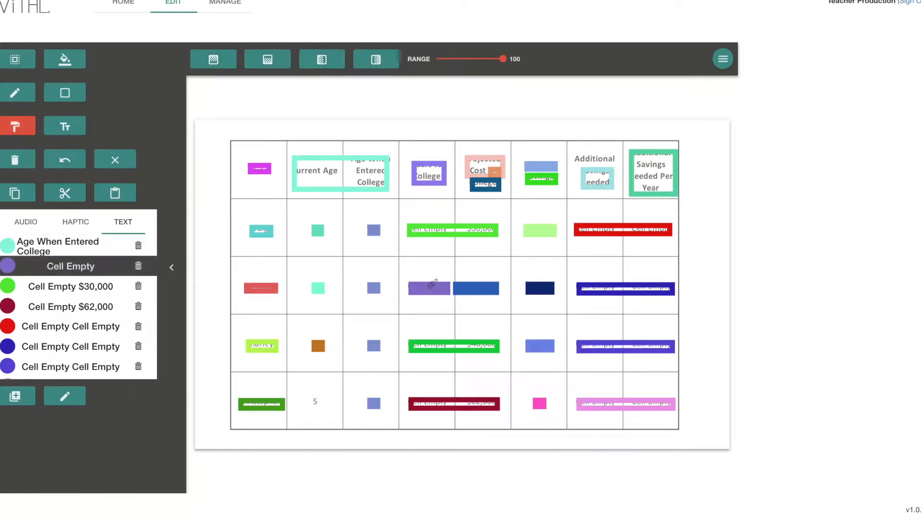
left_click(613, 230)
left_click(616, 286)
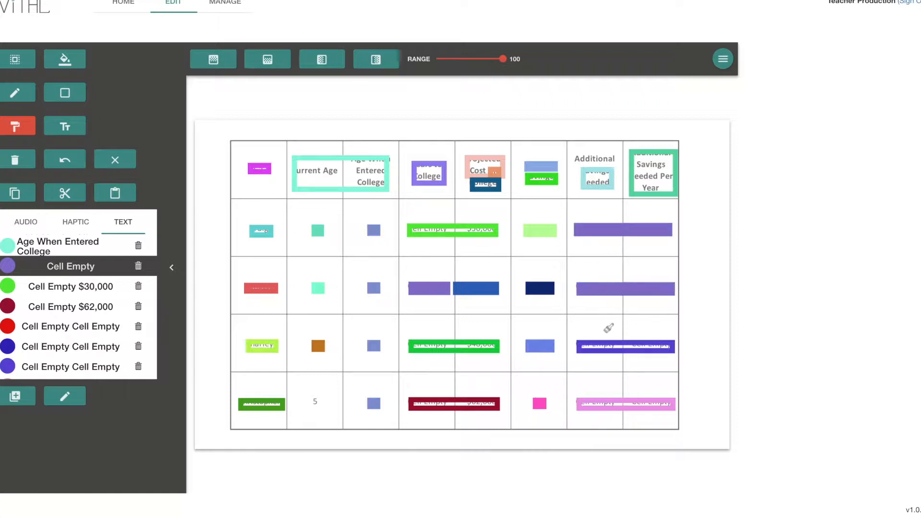
left_click(613, 342)
left_click(609, 400)
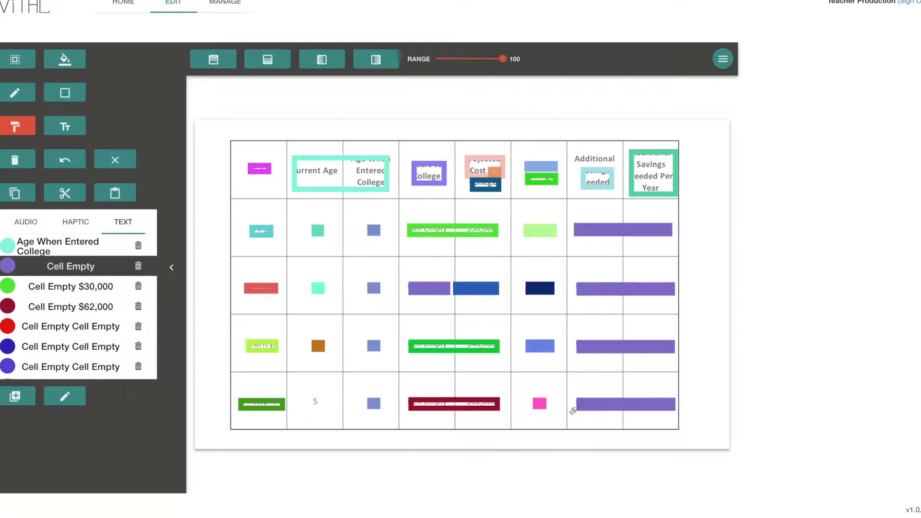
- Remove Cell Empty from the Cell Empty $30,000 label so that it reads $30,000
left_click(23, 66)
mouse_move(469, 235)
left_mouse_down()
mouse_move(468, 278)
mouse_move(469, 234)
left_mouse_up()
left_click(471, 249)
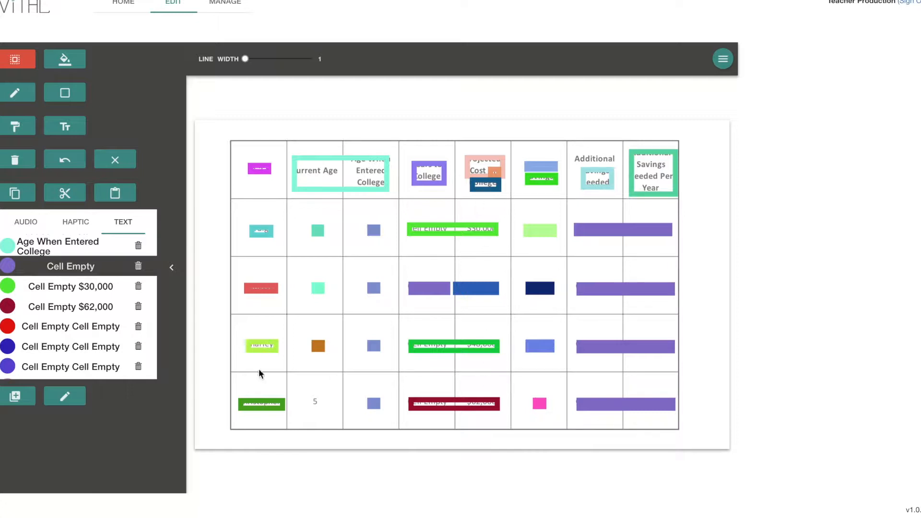
left_click(110, 292)
left_click(72, 400)
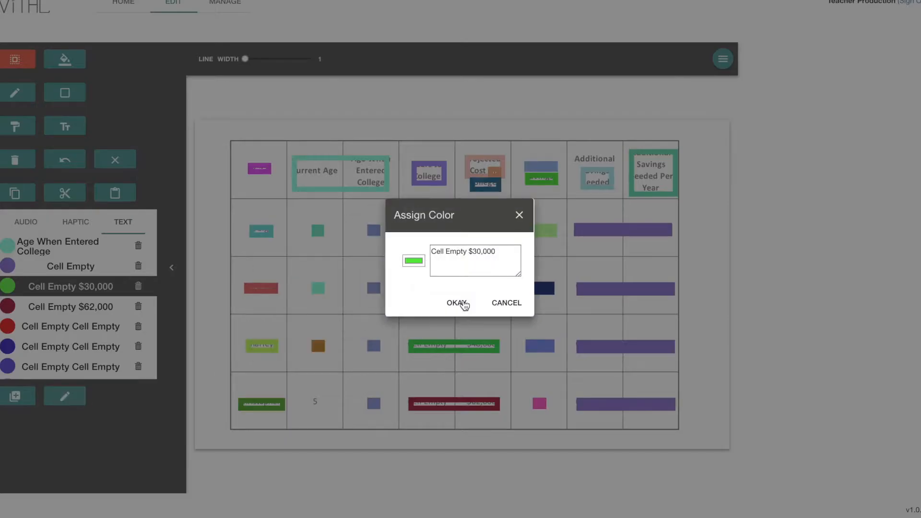
triple_click(468, 255)
left_click_drag(468, 251, 408, 254)
key("BackSpace")
left_click(459, 303)
- Shorten the Cell Empty $62,000 label to $62,000
left_click(129, 308)
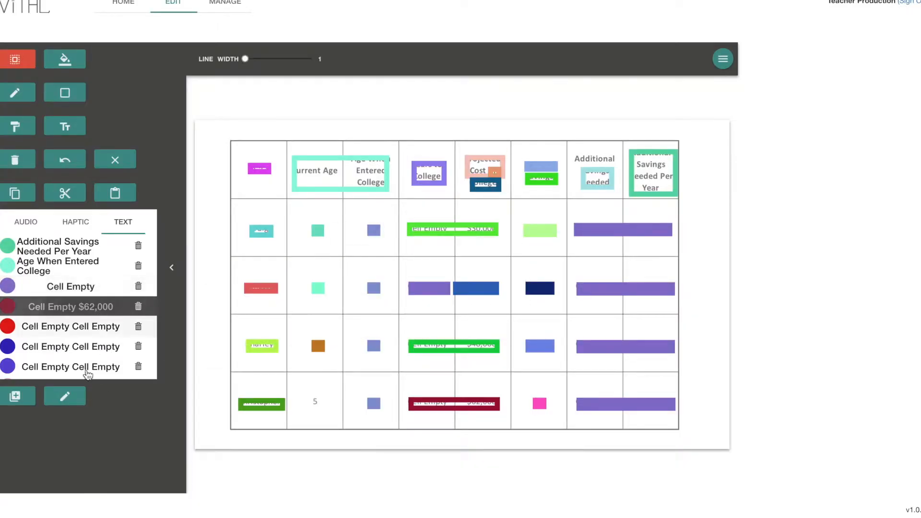
left_click(76, 396)
triple_click(470, 255)
left_click(472, 254)
left_click_drag(473, 254, 397, 257)
key("BackSpace")
left_click(457, 303)
- Delete the four duplicate Cell Empty Cell Empty labels from the text list
scroll(58, 313, "down", 1)
scroll(79, 310, "down", 1)
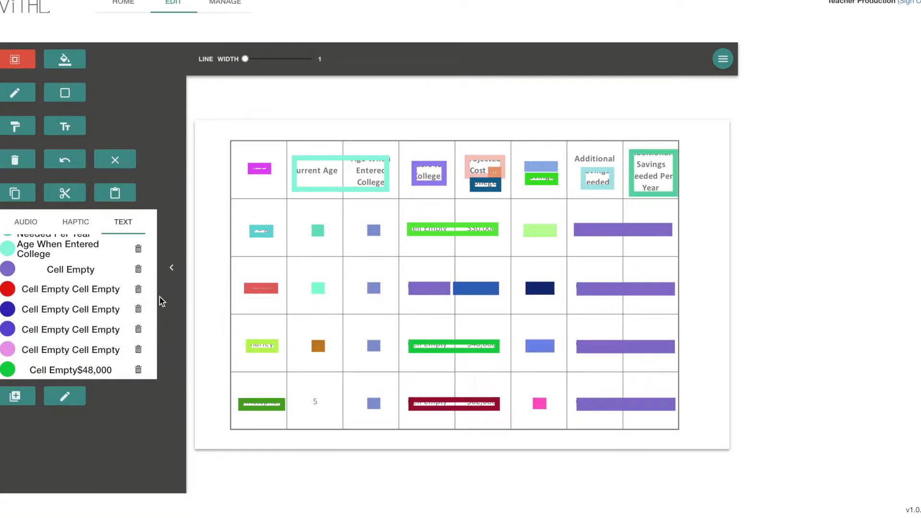
left_click(138, 289)
left_click(139, 289)
left_click(139, 289)
left_click(139, 289)
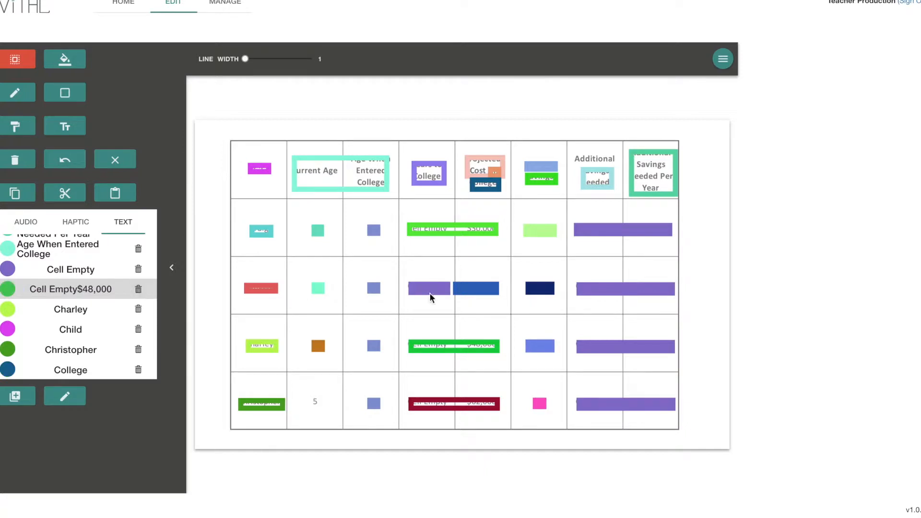
- Shorten the Cell Empty$48,000 label to $48,000
left_click(101, 295)
left_click(68, 395)
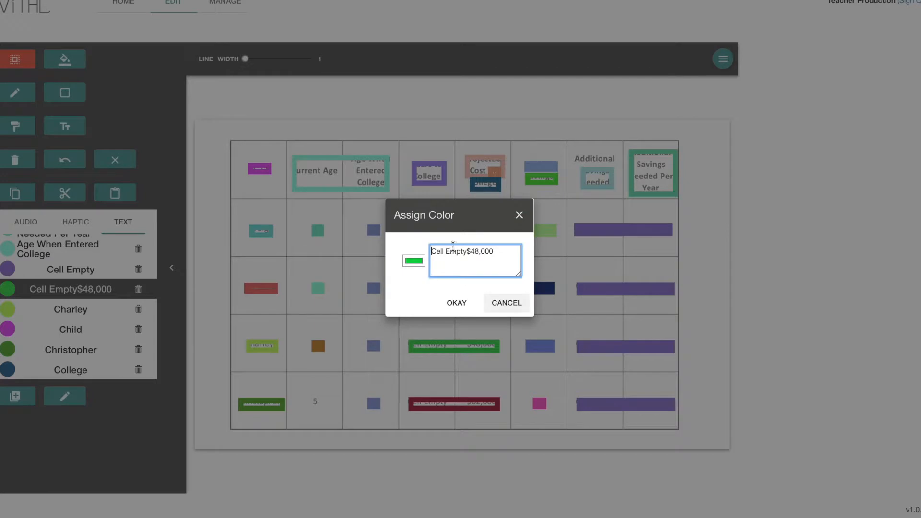
left_click_drag(468, 253, 422, 255)
key("BackSpace")
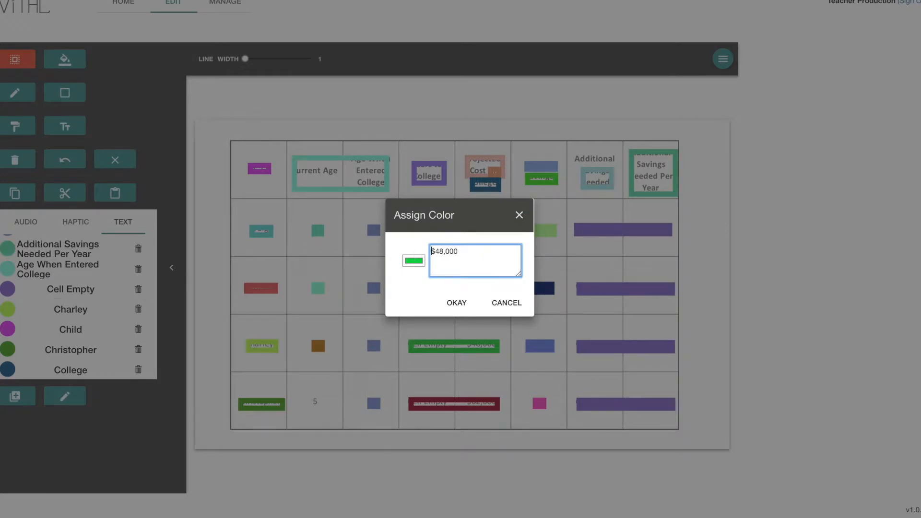
left_click(458, 304)
- Fill the Child header box and the third and fourth children's name boxes solidly with their own label colours
scroll(102, 288, "up", 2)
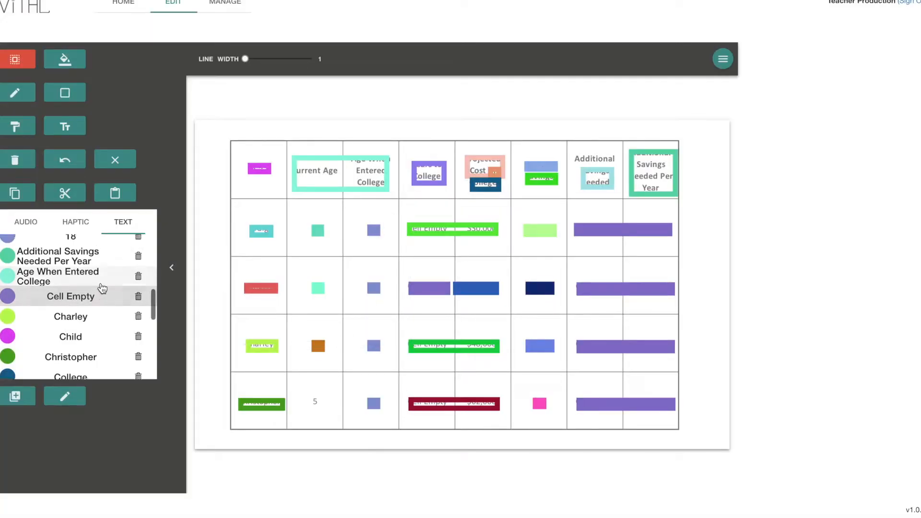
scroll(103, 288, "up", 1)
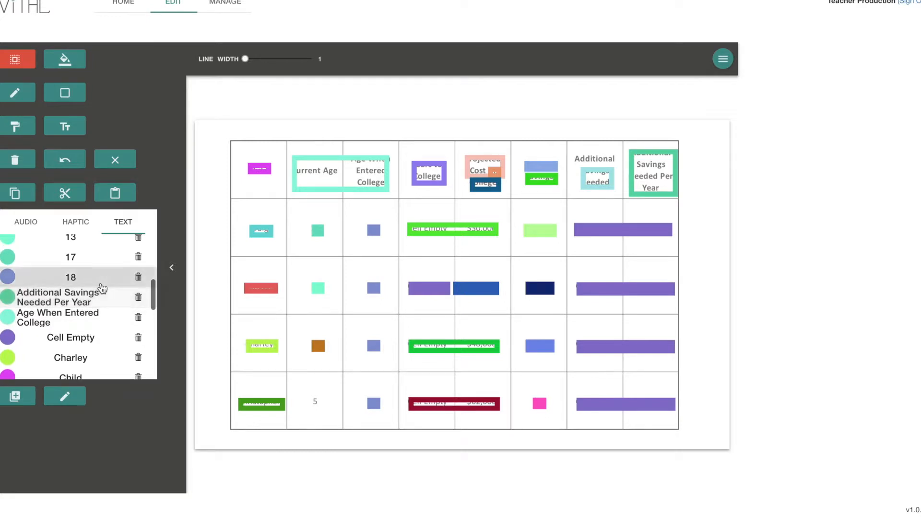
scroll(103, 288, "down", 3)
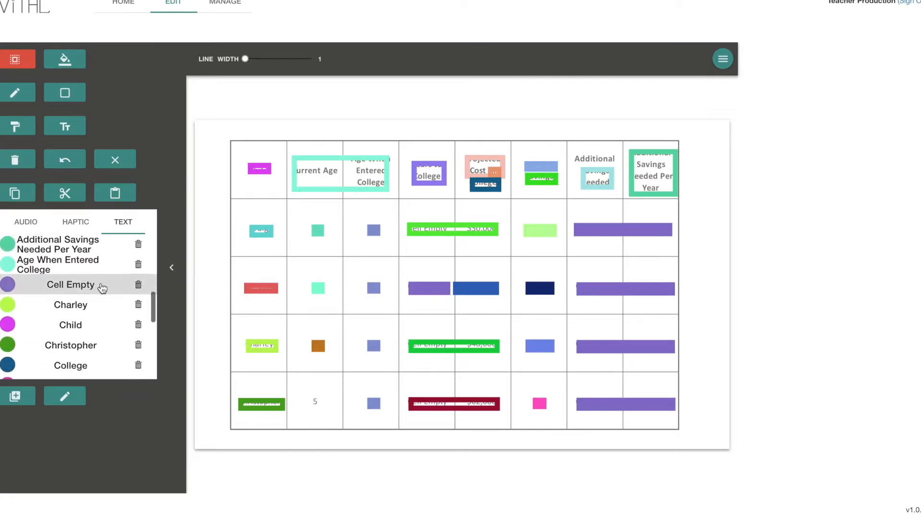
scroll(102, 286, "down", 1)
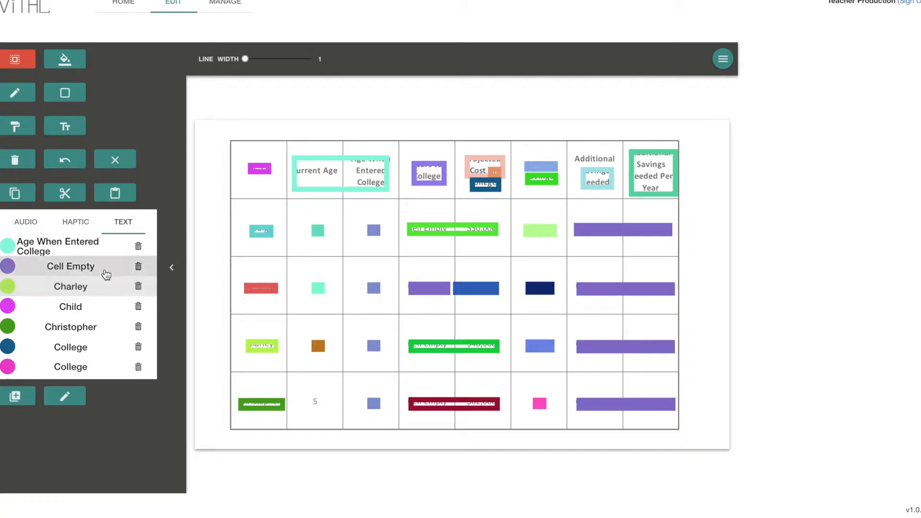
left_click(87, 288)
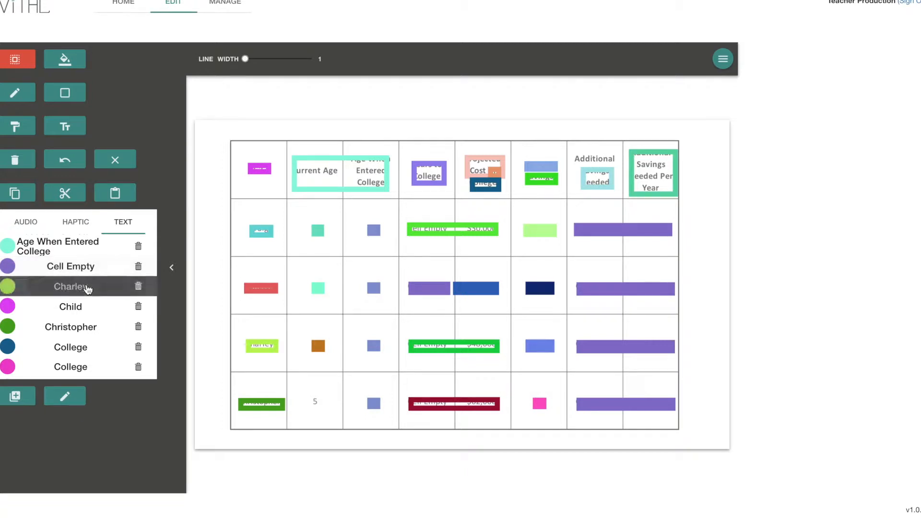
left_click(24, 128)
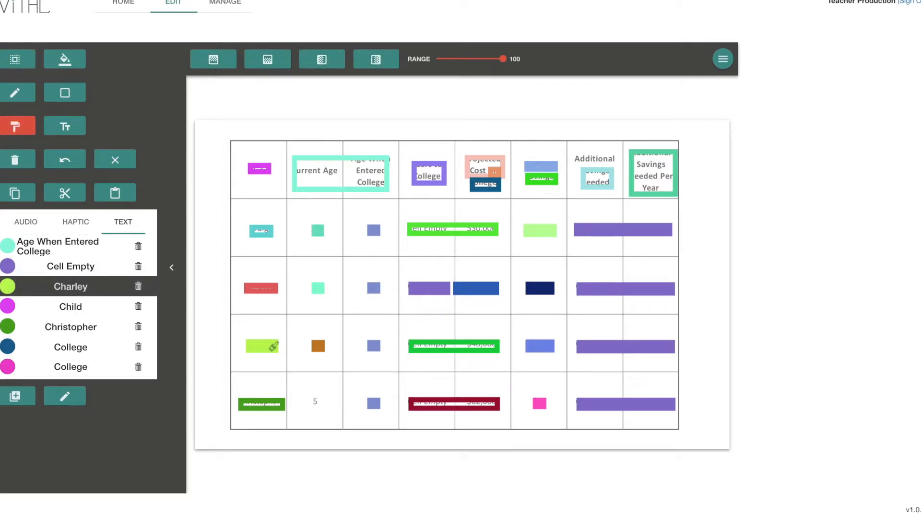
left_click(107, 308)
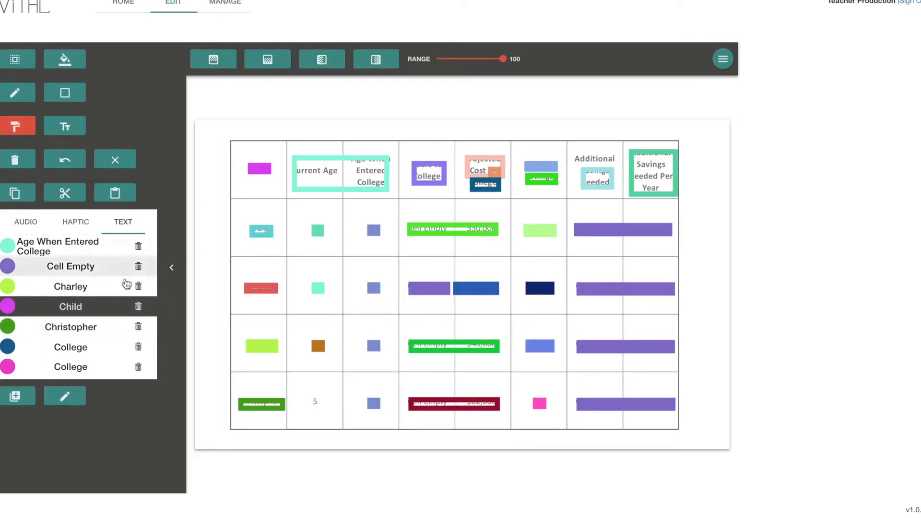
scroll(108, 307, "down", 1)
left_click(107, 313)
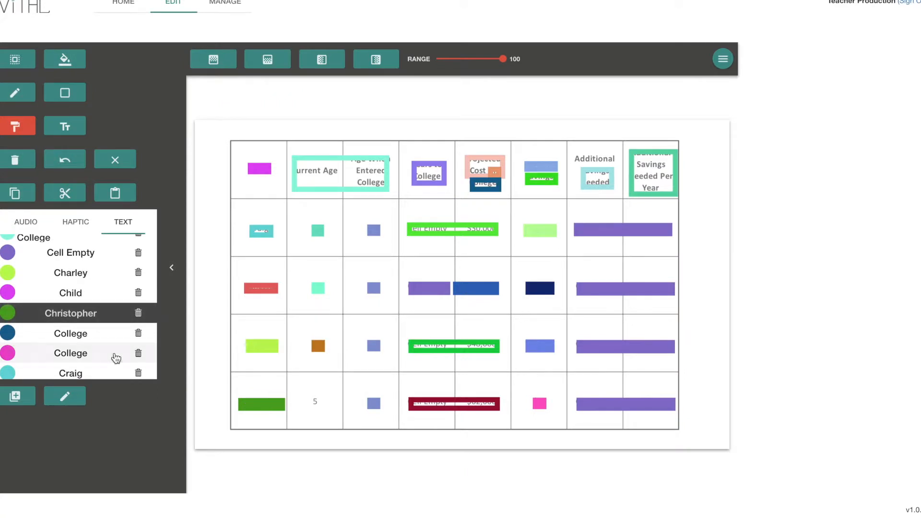
- Merge the header fragments in the fifth and sixth columns into one Projected Cost of College region and one Current Savings region
scroll(115, 355, "down", 2)
scroll(116, 326, "down", 1)
scroll(115, 321, "down", 1)
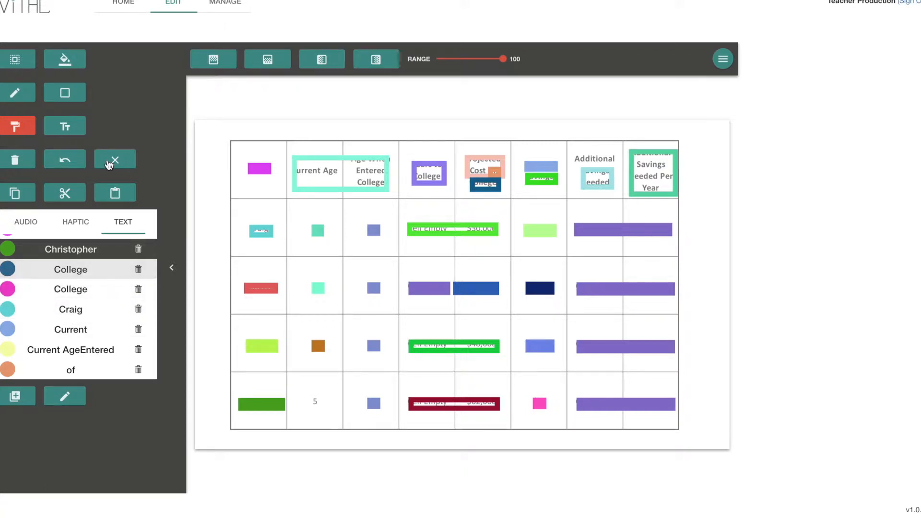
left_click(65, 126)
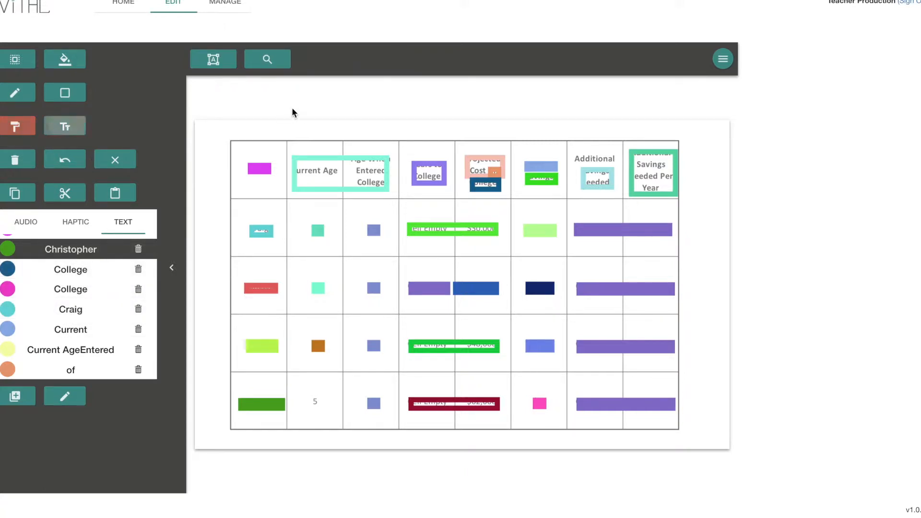
left_click(230, 62)
left_click_drag(456, 145, 506, 191)
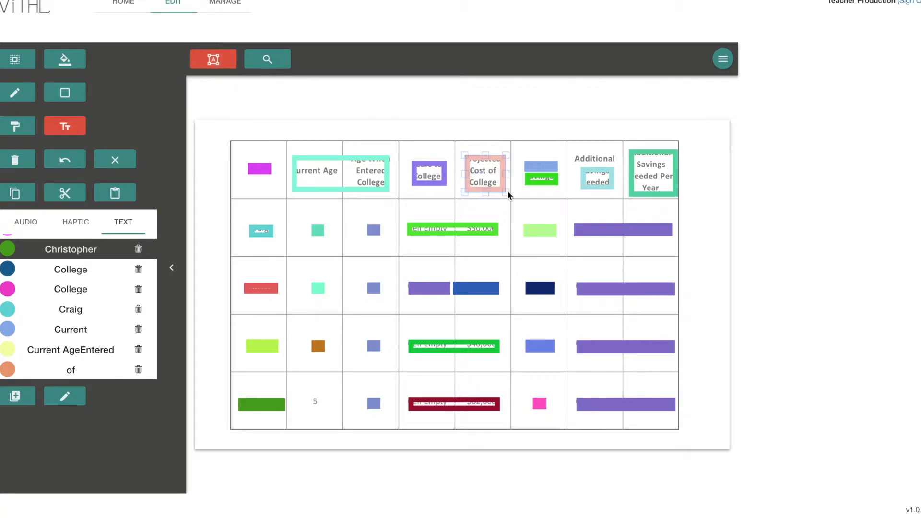
left_click_drag(517, 150, 562, 192)
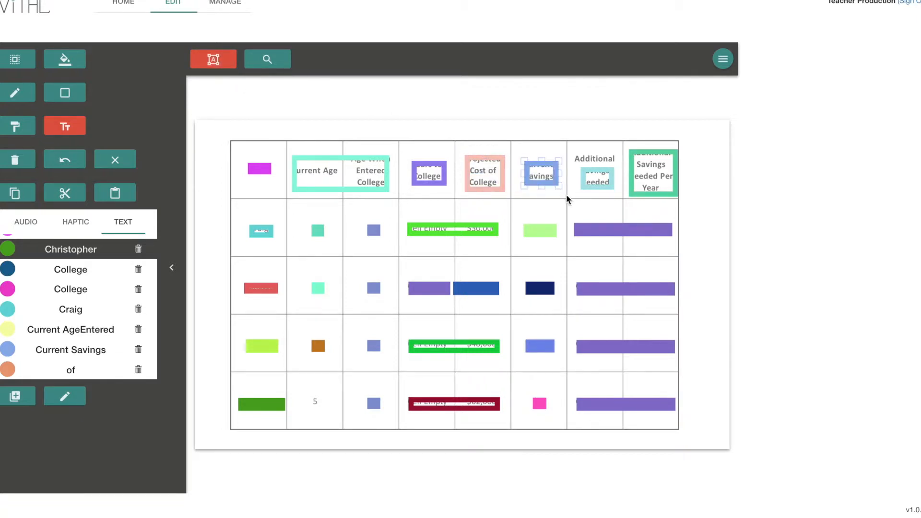
- Fill the first child's name box solidly with its own label colour
left_click(25, 65)
scroll(93, 318, "down", 1)
scroll(94, 315, "down", 1)
scroll(95, 318, "up", 2)
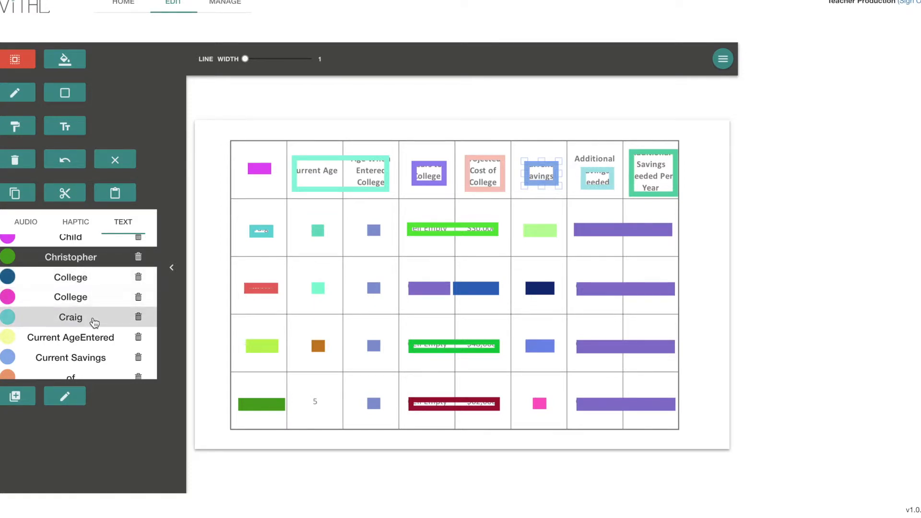
scroll(95, 321, "down", 1)
left_click(92, 300)
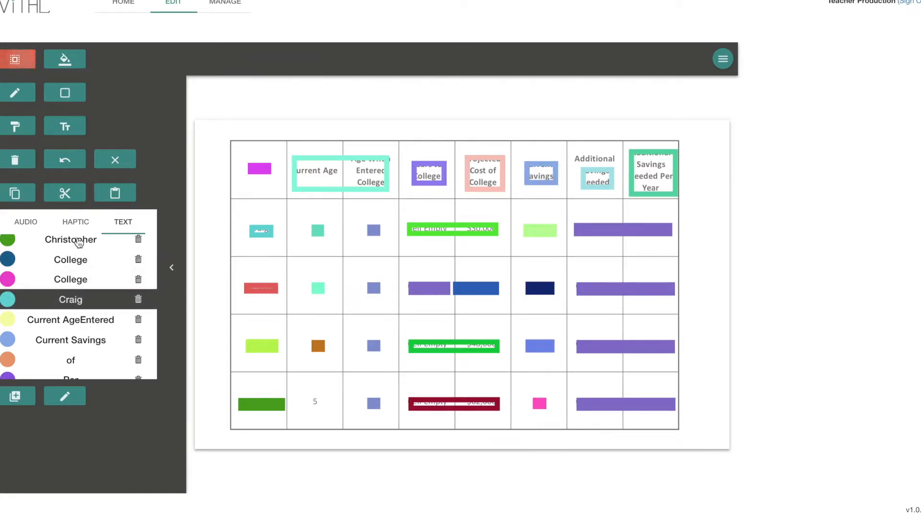
left_click(19, 138)
left_click(266, 229)
scroll(135, 305, "down", 1)
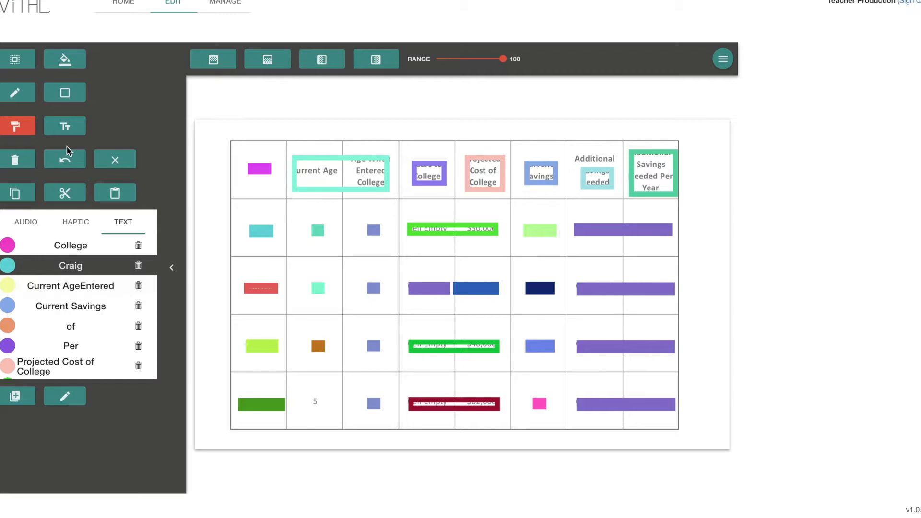
- Delete the leftover "of" and "Per" labels from the text list
left_click(19, 62)
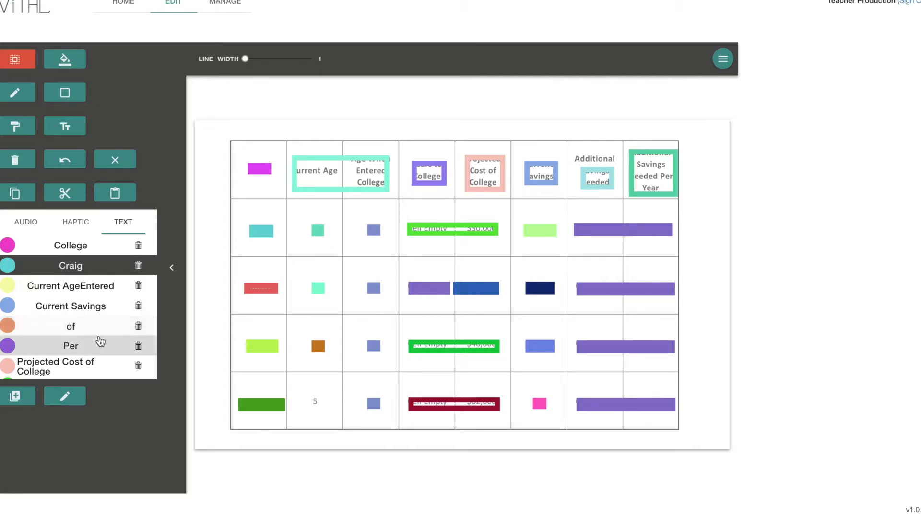
scroll(98, 344, "down", 1)
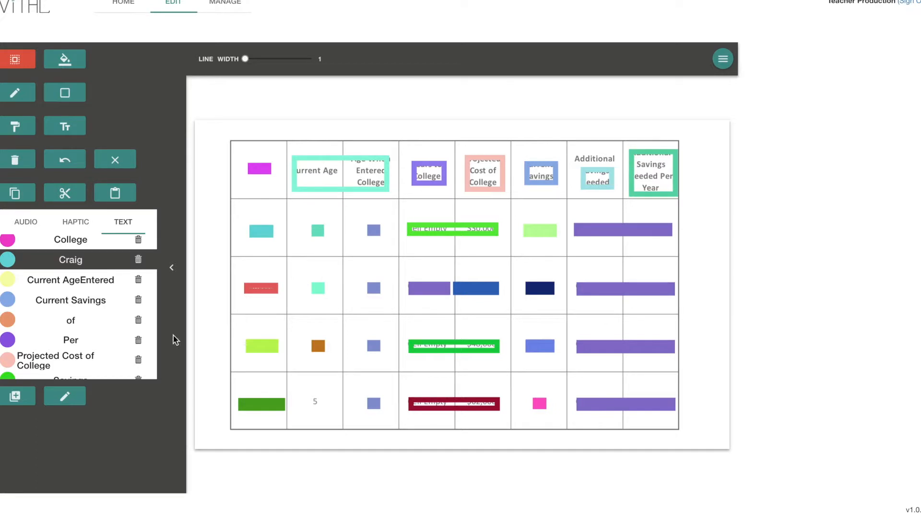
left_click(138, 320)
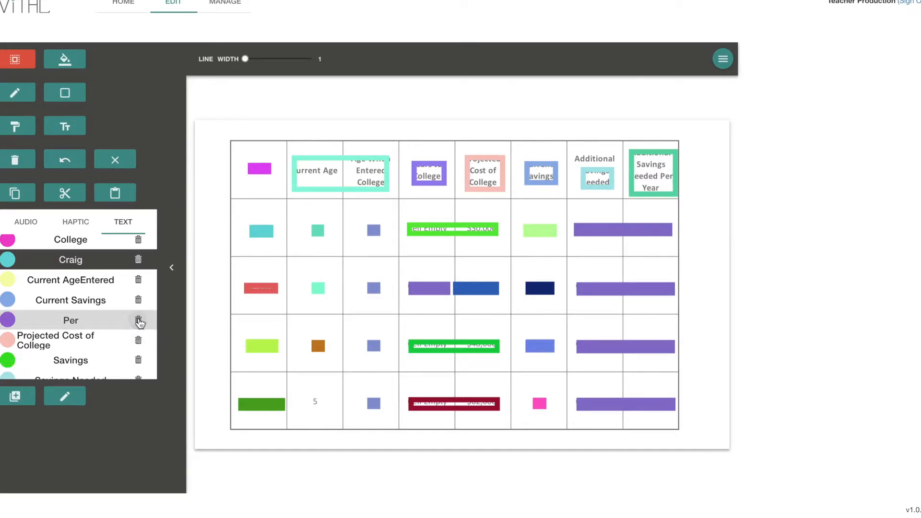
left_click(138, 321)
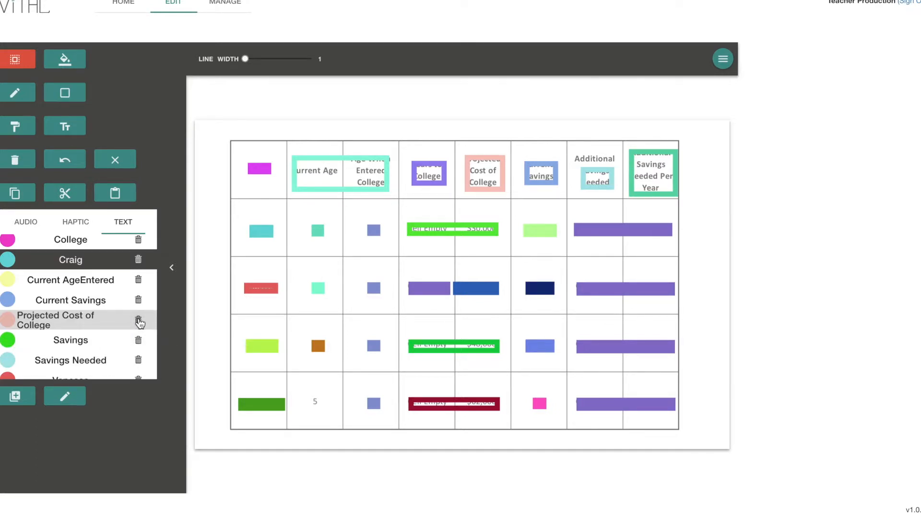
- Fill the Projected Cost of College header region solidly with its label colour
left_click(113, 325)
left_click(16, 125)
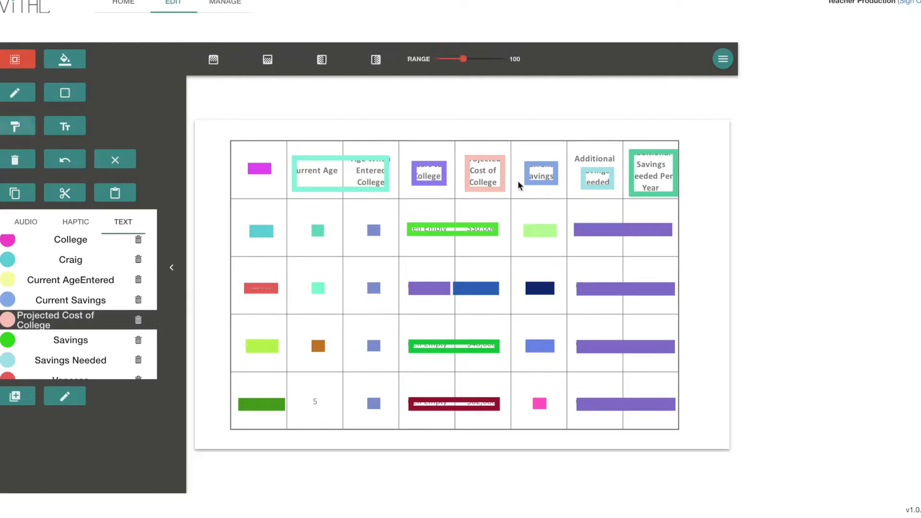
left_click(486, 174)
- Move the Years to College header box over its text and fill it solidly with the Years to College label colour
left_click(22, 61)
left_click_drag(463, 159, 441, 172)
scroll(101, 331, "down", 3)
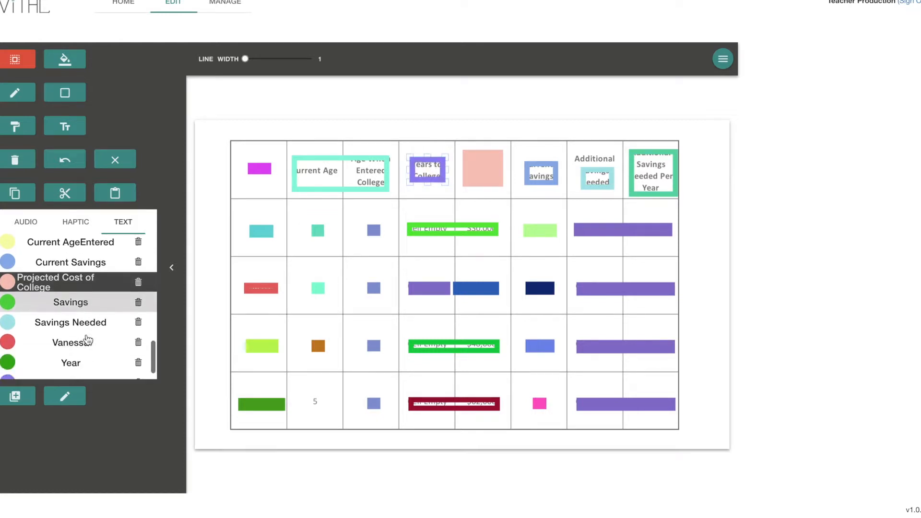
left_click(75, 373)
left_click(18, 125)
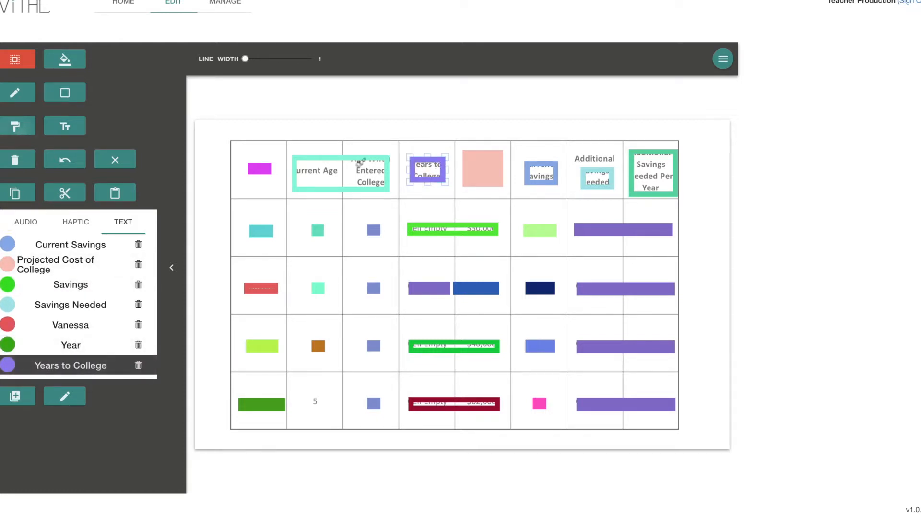
left_click(19, 64)
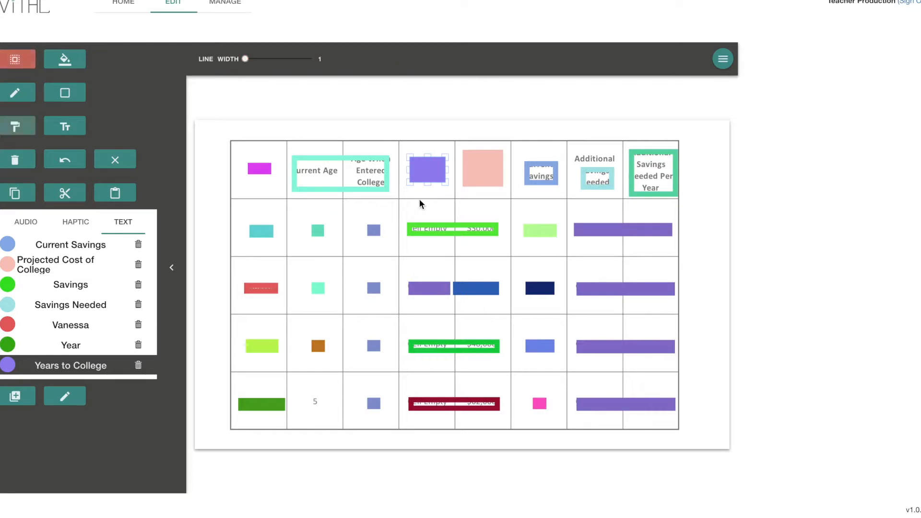
- Reposition the Current Savings header box over its text and fill it solidly with the Current Savings label colour
mouse_move(543, 175)
left_mouse_down()
mouse_move(547, 213)
mouse_move(548, 174)
mouse_move(539, 172)
left_mouse_up()
left_click(85, 249)
left_click(17, 127)
left_click(544, 169)
left_click(15, 59)
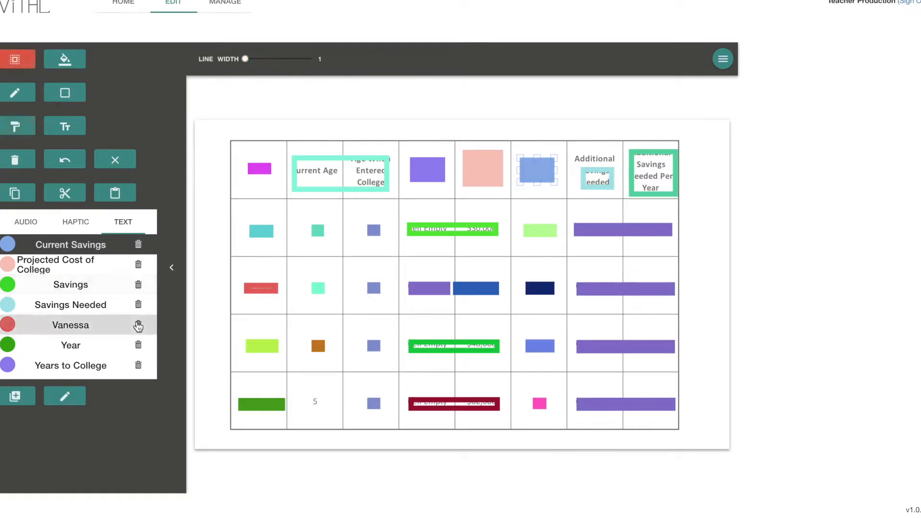
- Nudge the Savings Needed header box into place over its text and rename its label as "Additional Savings Needed"
scroll(138, 327, "up", 4)
left_click(601, 178)
mouse_move(603, 191)
left_mouse_down()
mouse_move(595, 218)
mouse_move(601, 185)
left_mouse_up()
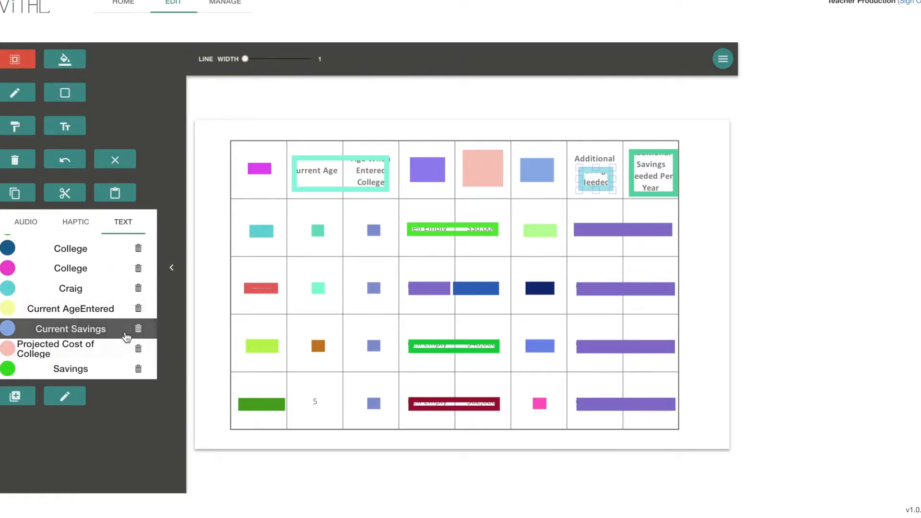
scroll(125, 333, "down", 4)
scroll(126, 337, "down", 1)
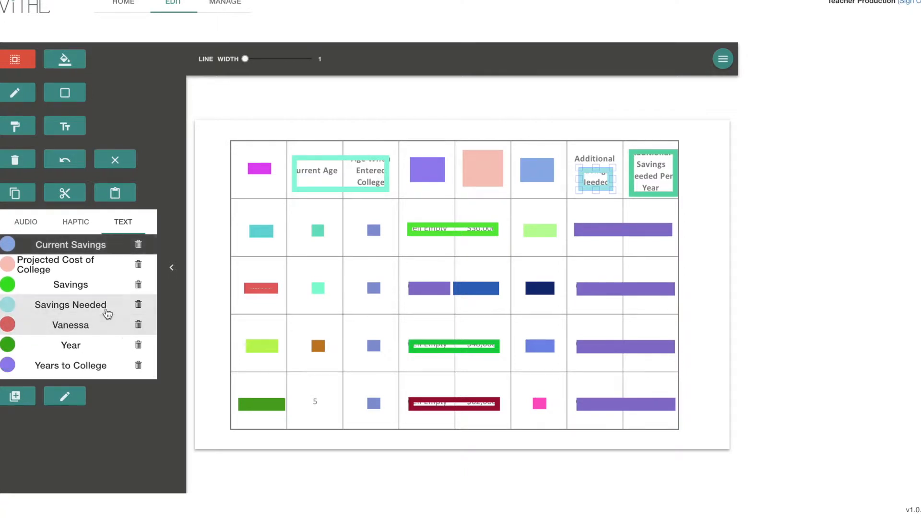
left_click(93, 307)
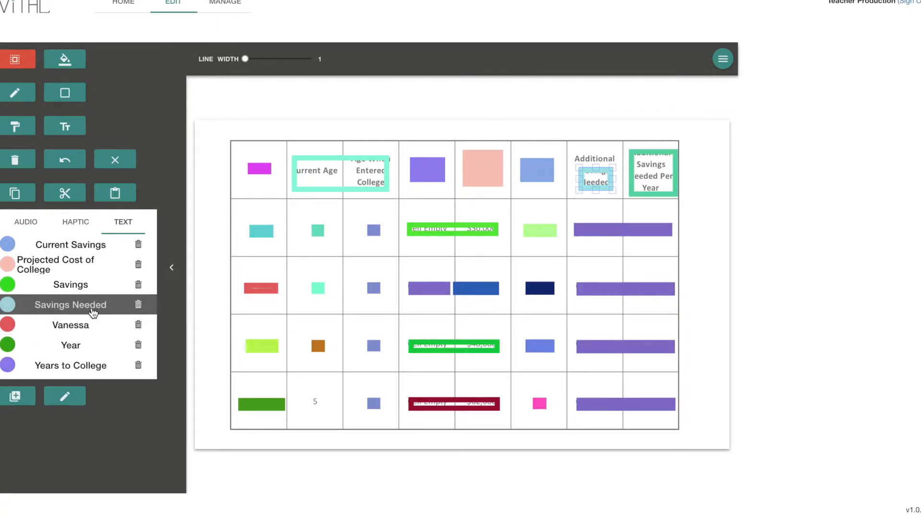
left_click(76, 394)
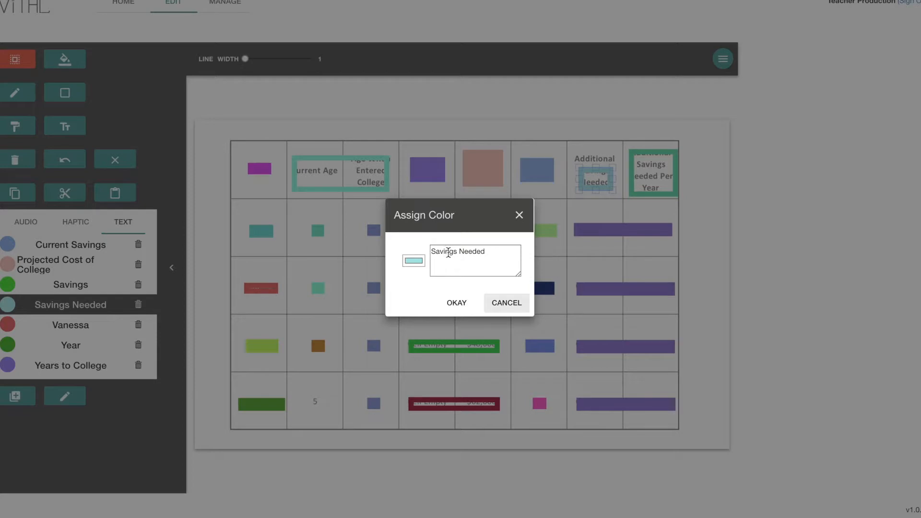
triple_click(447, 252)
key("Left")
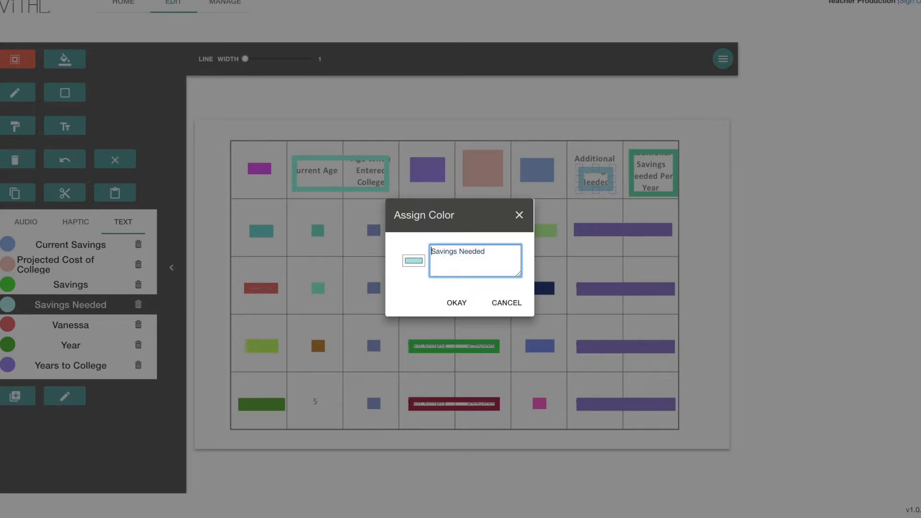
type("Additional")
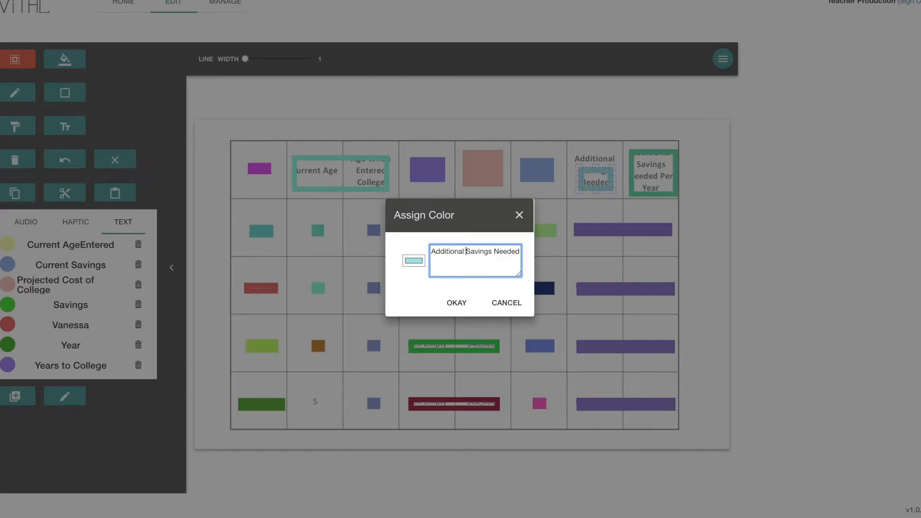
left_click(451, 303)
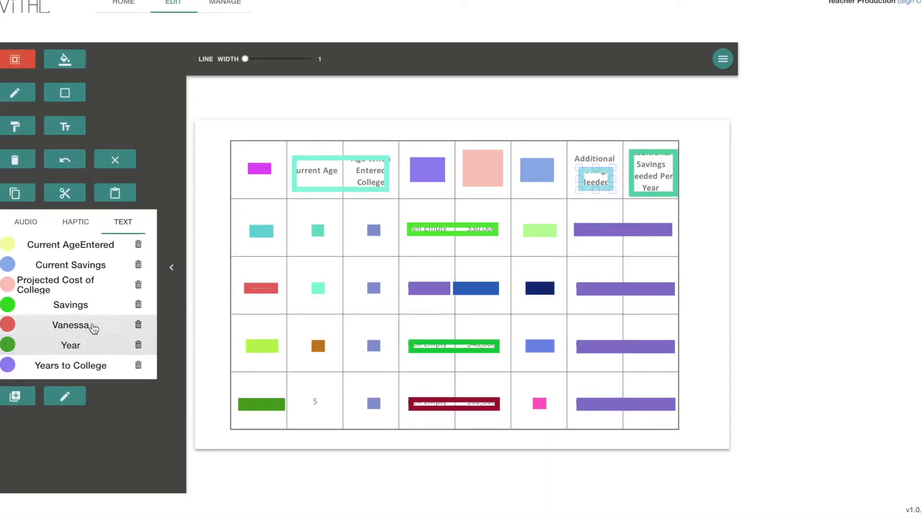
- Fill the seventh column's header box solidly with the Additional Savings Needed label colour
scroll(93, 327, "up", 10)
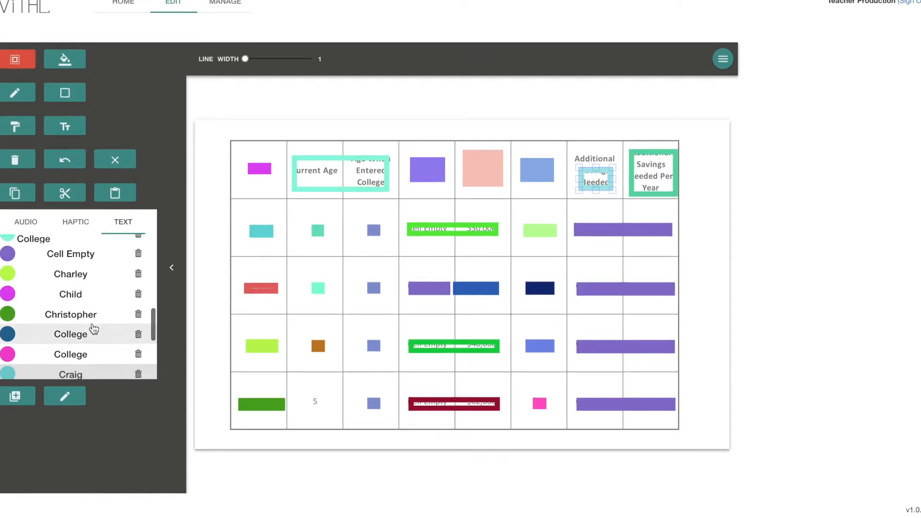
left_click(18, 127)
left_click(573, 166)
left_click(20, 63)
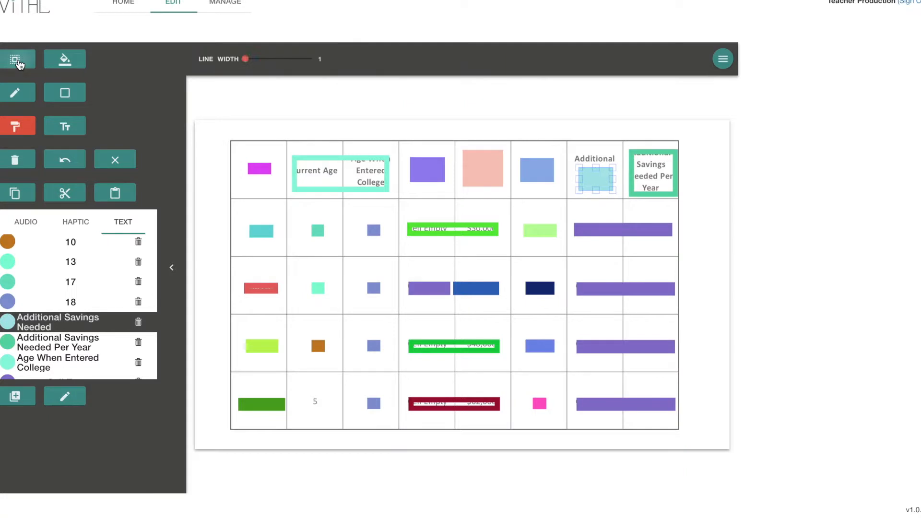
left_click(512, 192)
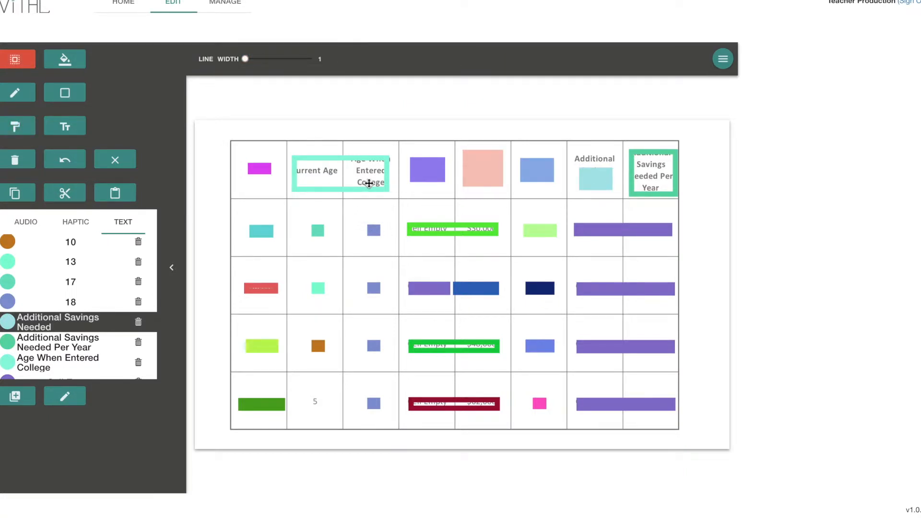
- Narrow the Age When Entered College header box so it covers only the third column's header and leaves Current Age uncovered
left_click(298, 182)
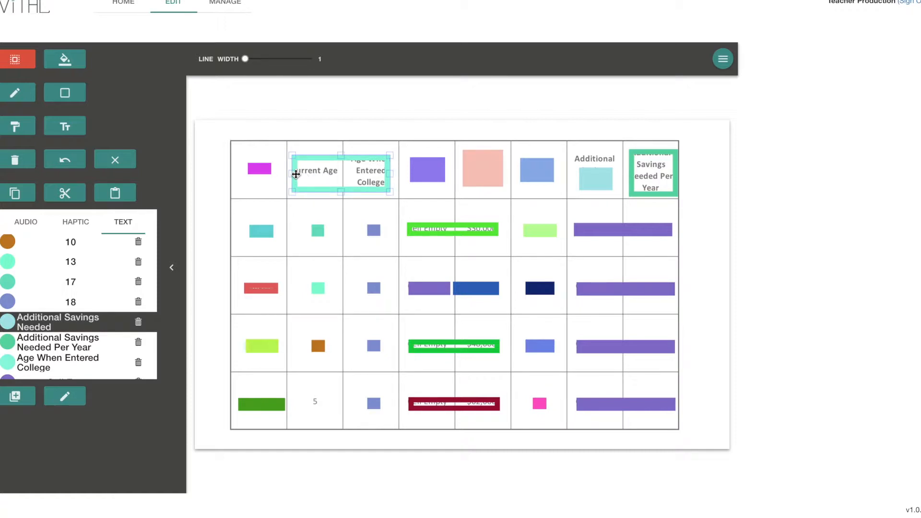
left_click_drag(293, 174, 375, 170)
left_click(346, 204)
- Fill the Age When Entered College and Additional Savings Needed Per Year header boxes solidly with their own label colours
scroll(93, 343, "down", 1)
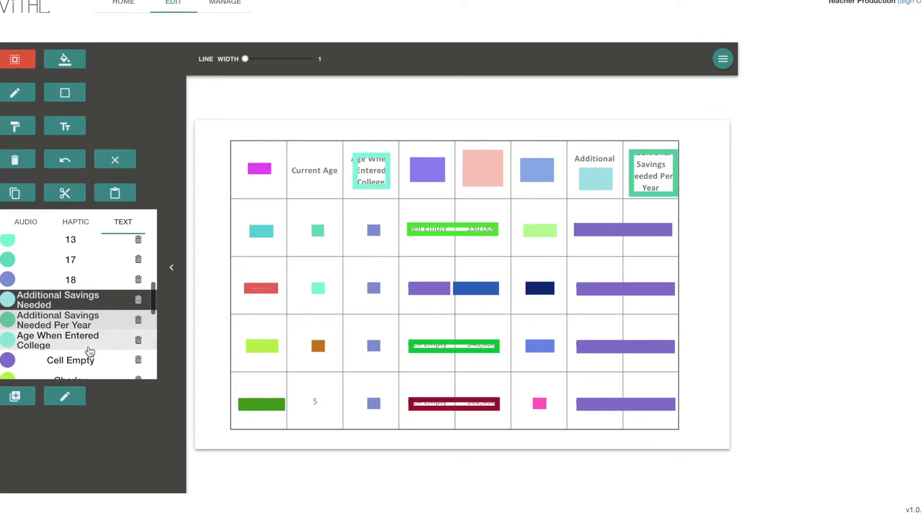
left_click(94, 344)
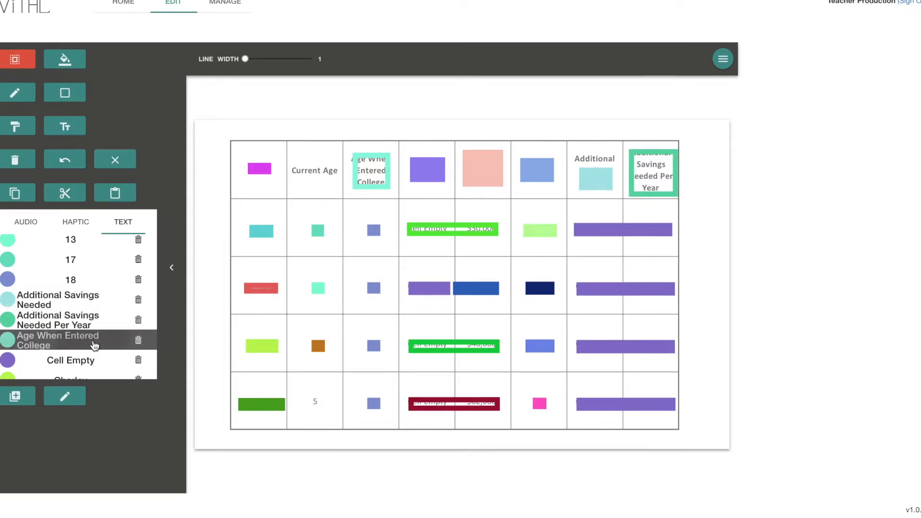
left_click(20, 128)
left_click(364, 177)
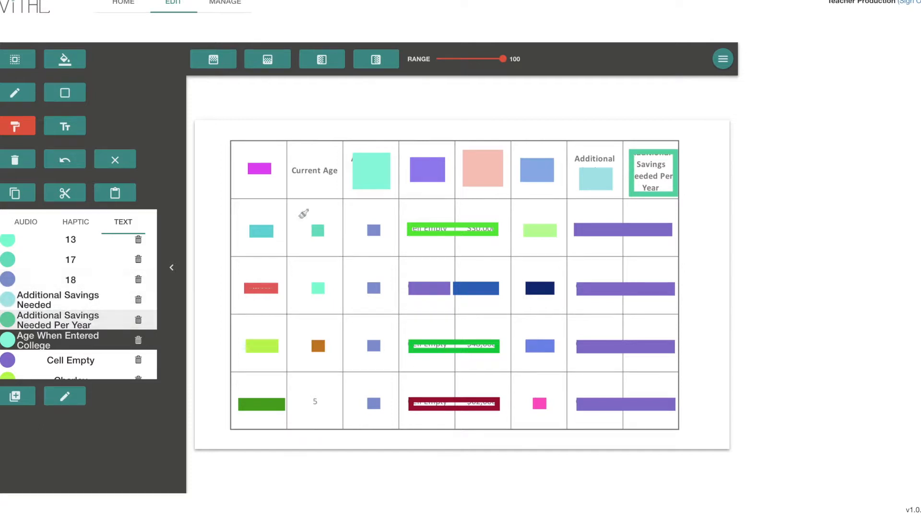
left_click(105, 326)
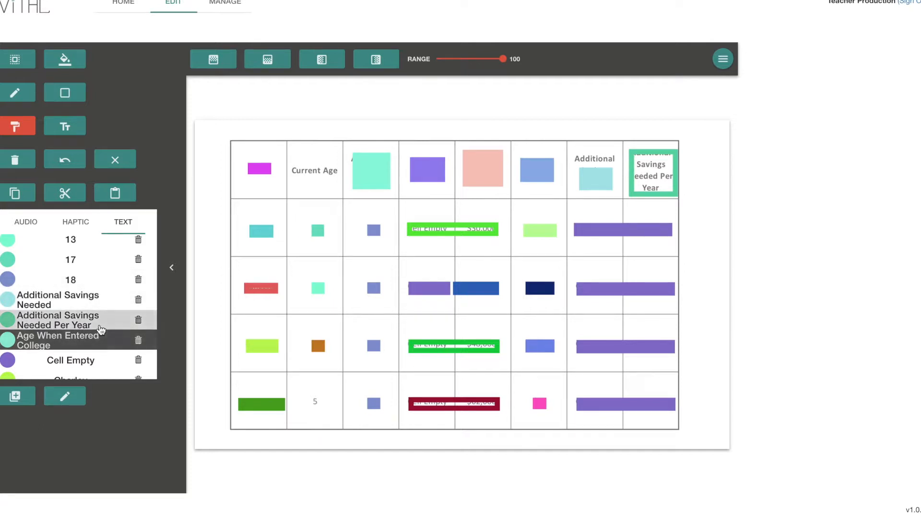
left_click(658, 179)
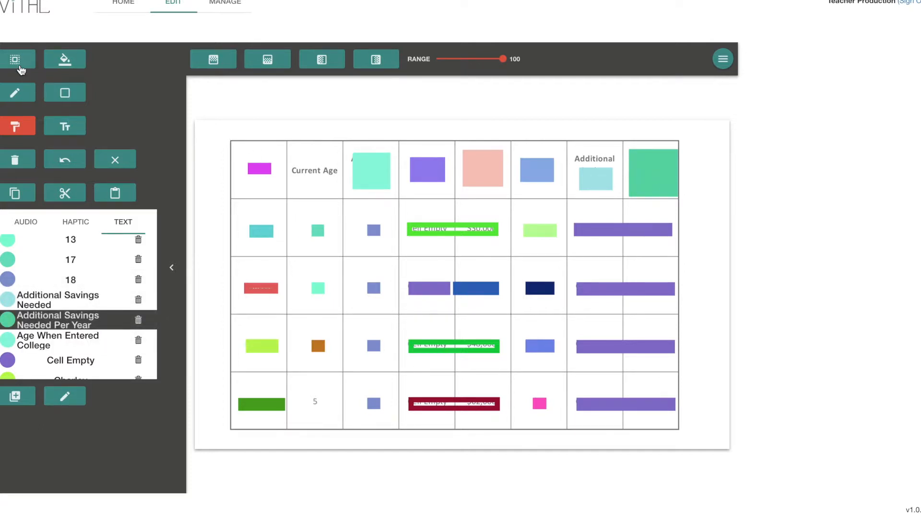
left_click(19, 67)
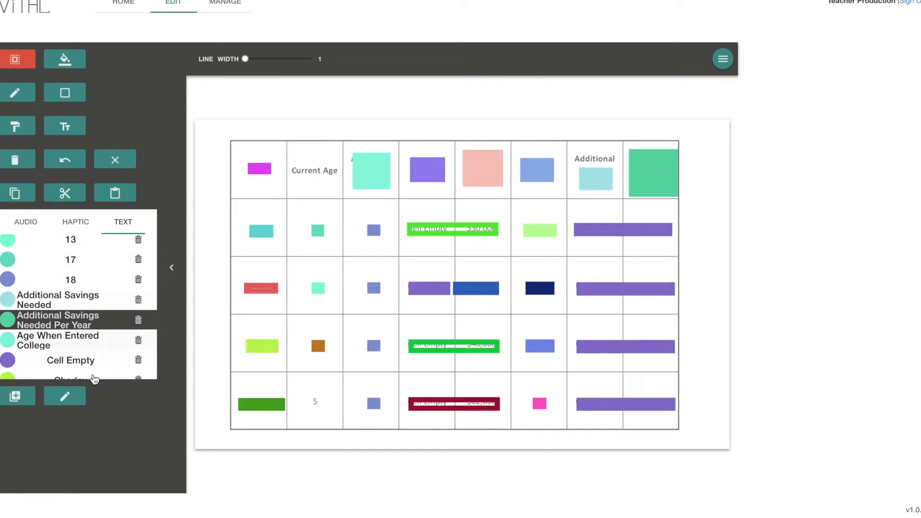
- Add a new text label "5" for the uncovered age cell in the last row
scroll(102, 328, "down", 1)
scroll(102, 326, "down", 5)
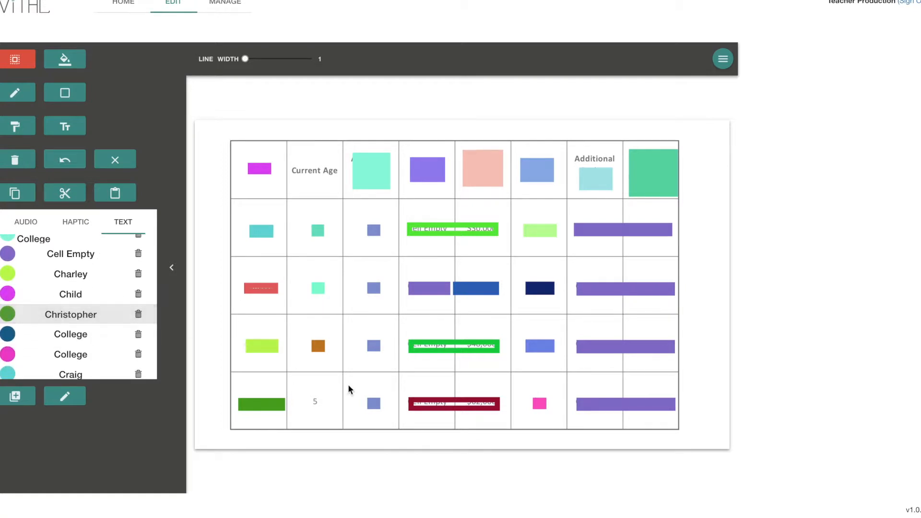
scroll(98, 336, "up", 5)
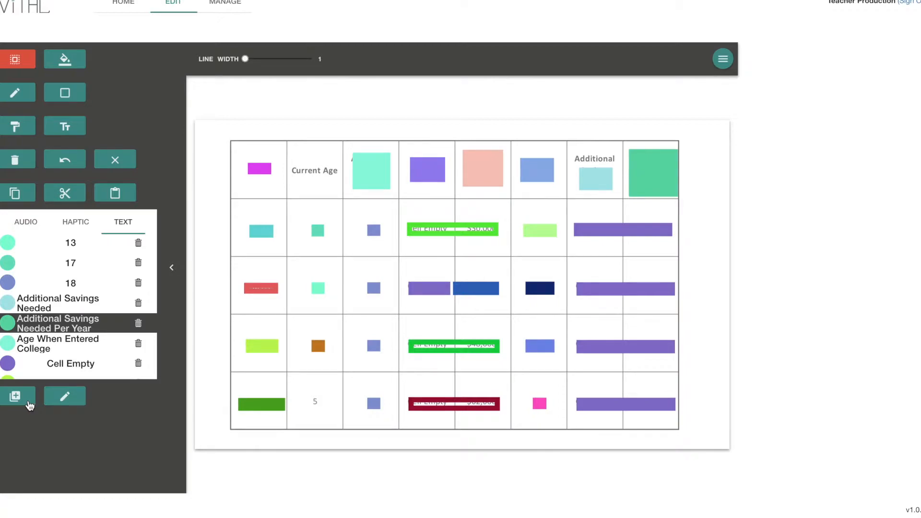
left_click(15, 397)
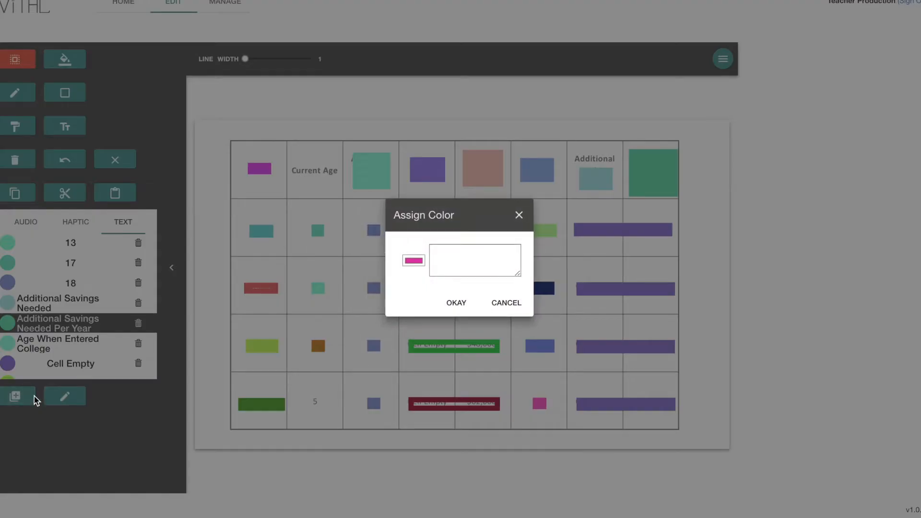
left_click(496, 249)
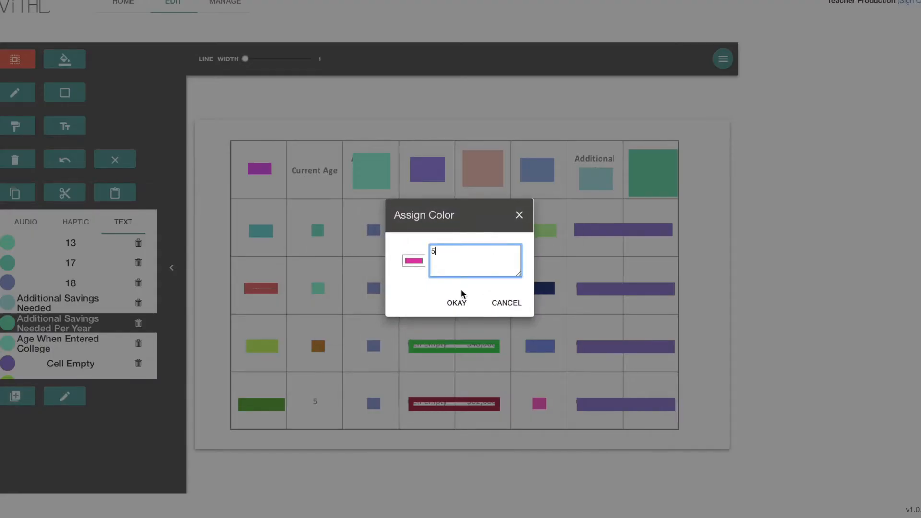
left_click(456, 302)
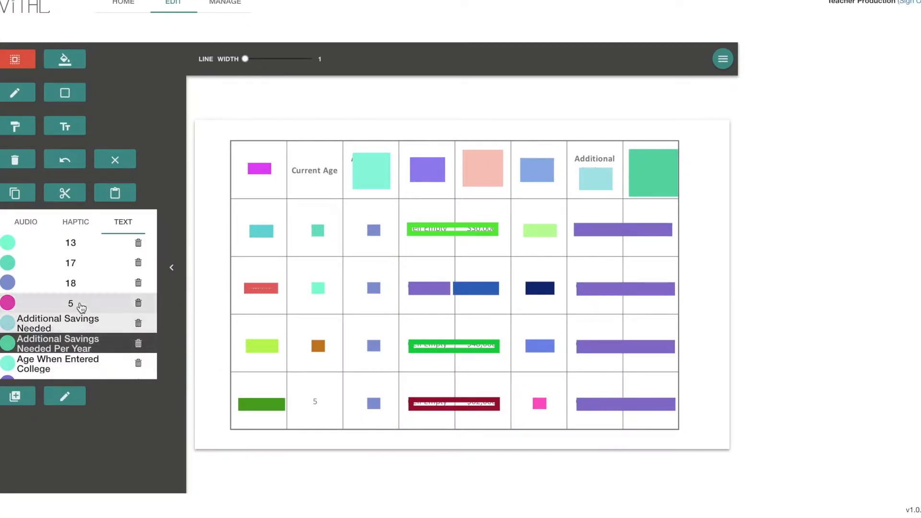
- Add a new text label "Current Age" for the second column's header
left_click(81, 308)
left_click(15, 396)
left_click(483, 247)
type("Current Age")
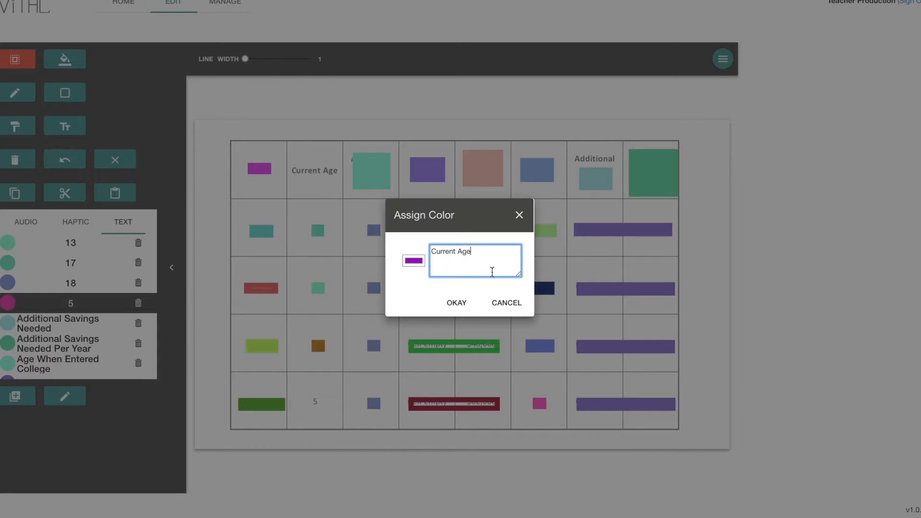
left_click(461, 302)
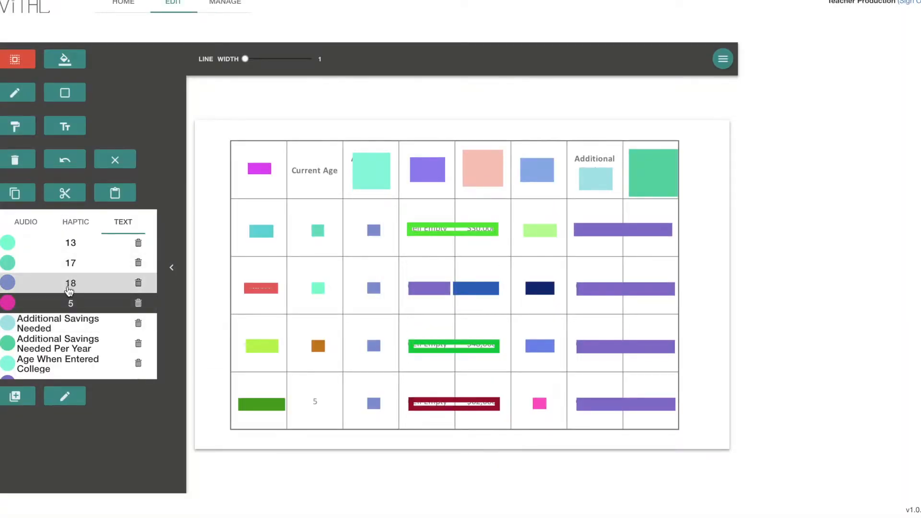
- Draw one rectangle around the Current Age header and another around the 5 in the last row, using the 5 label's colour
left_click(67, 94)
left_click(280, 62)
left_click_drag(290, 152, 334, 187)
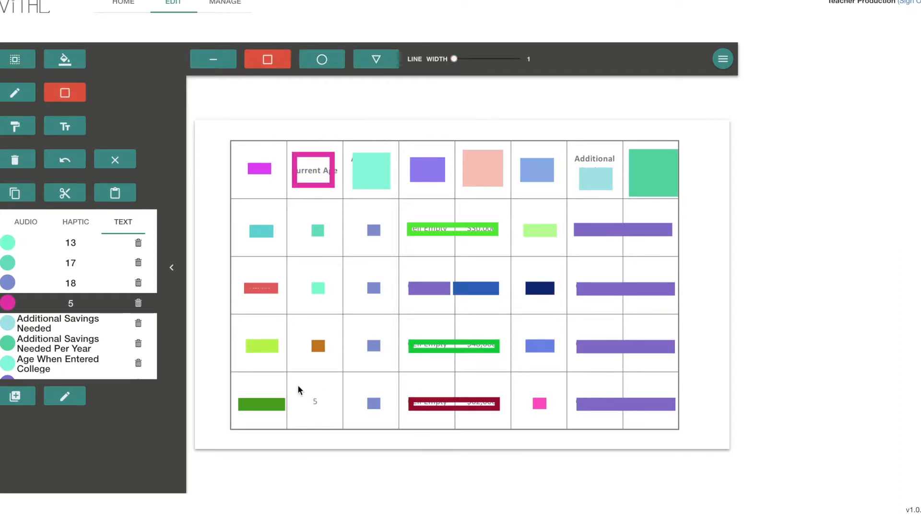
left_click_drag(330, 414, 334, 418)
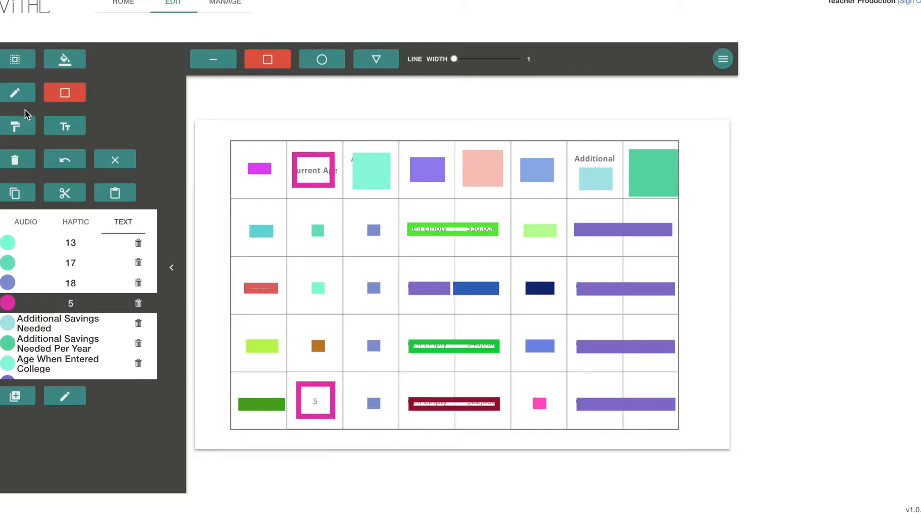
- Fill the rectangle around the 5 in the last row solidly with the 5 label's colour
left_click(15, 60)
left_click(25, 131)
left_click(313, 398)
- Fill the rectangle around the second column's header solidly with the Current Age label colour
scroll(101, 326, "down", 2)
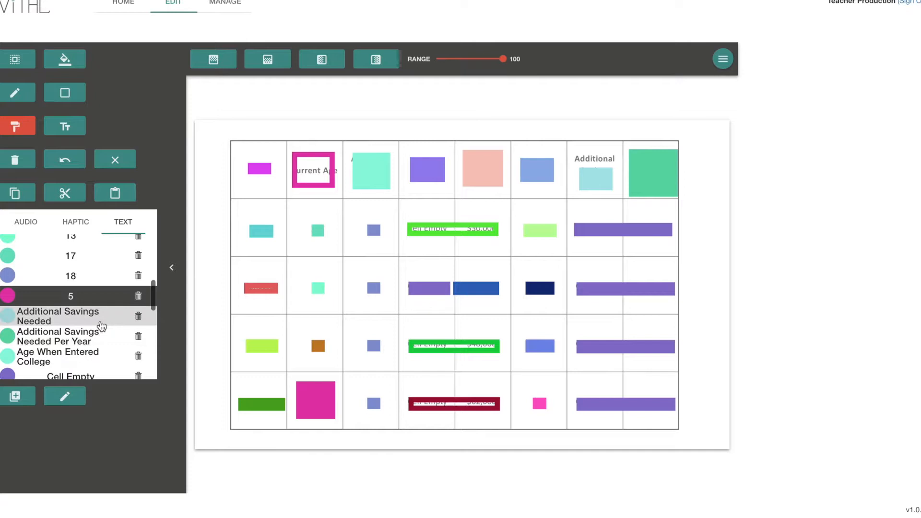
scroll(102, 326, "down", 10)
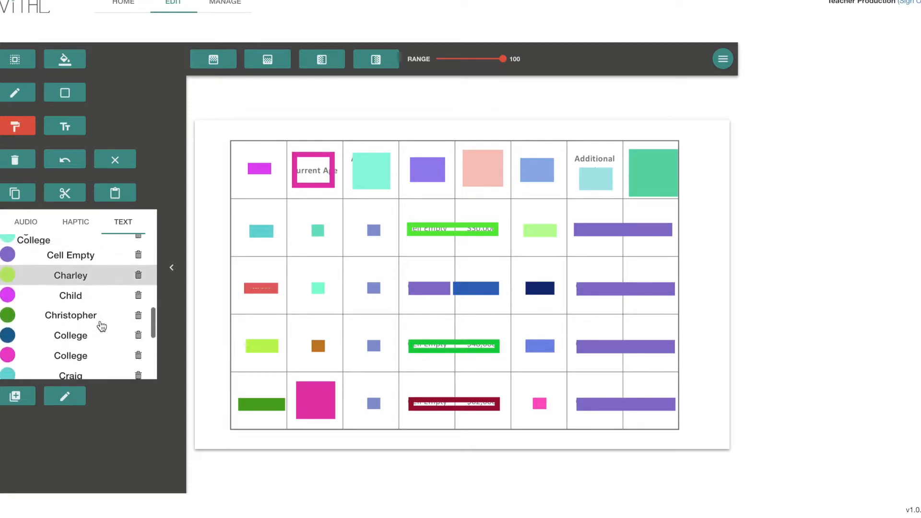
left_click(72, 246)
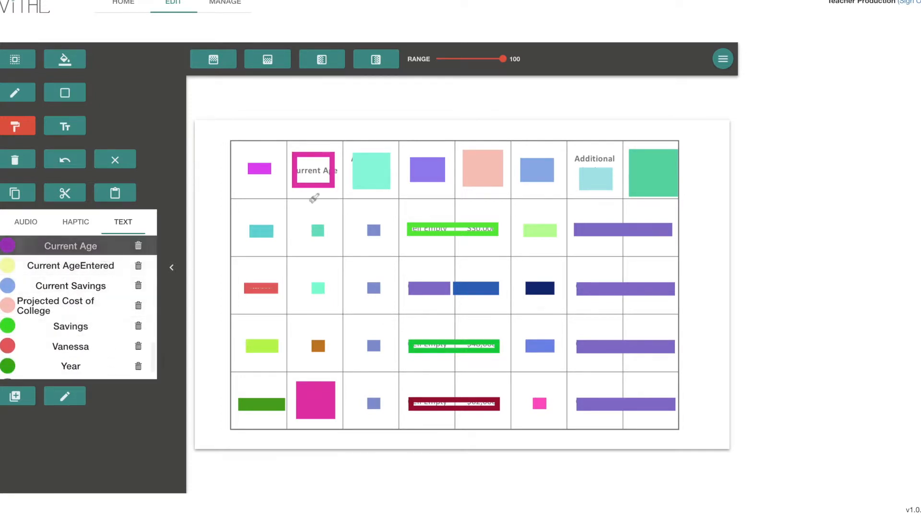
left_click(313, 177)
left_click(32, 66)
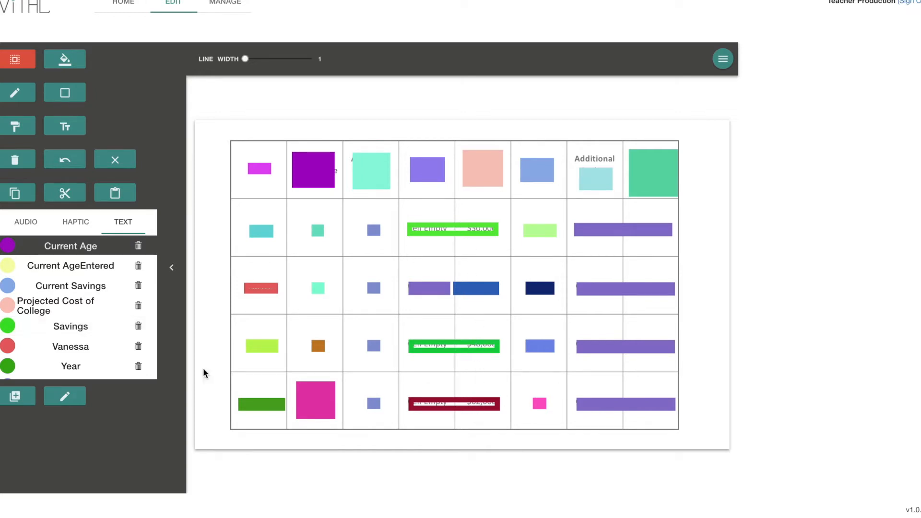
scroll(94, 330, "up", 5)
scroll(94, 329, "up", 10)
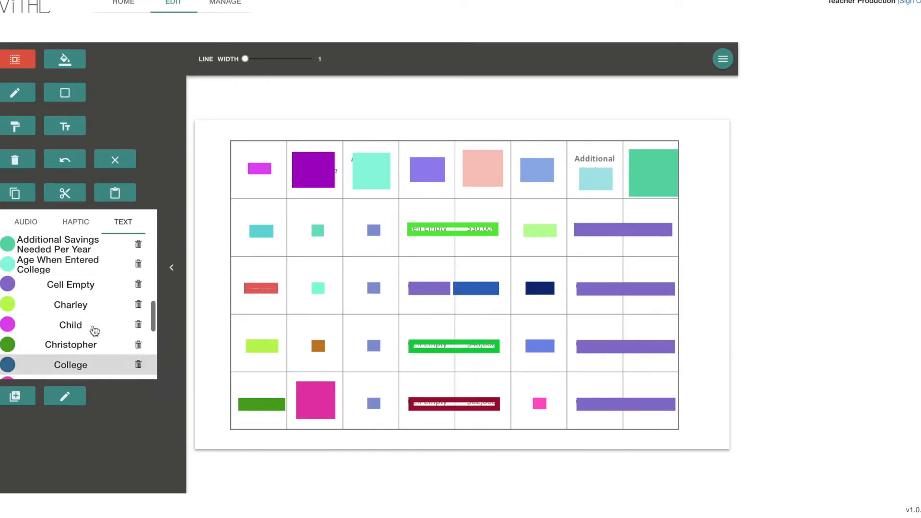
- Fill the $30,000 box in the table solidly with the $30,000 label's colour
scroll(93, 329, "up", 2)
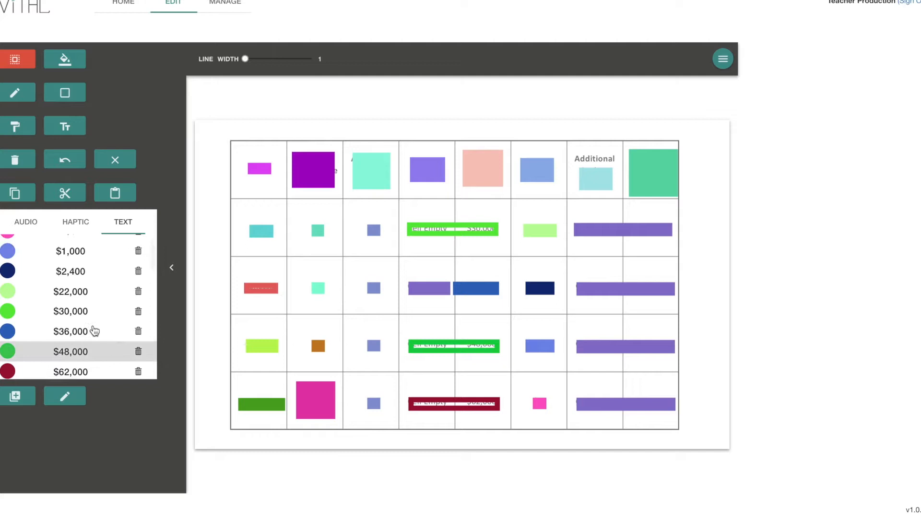
scroll(91, 319, "down", 1)
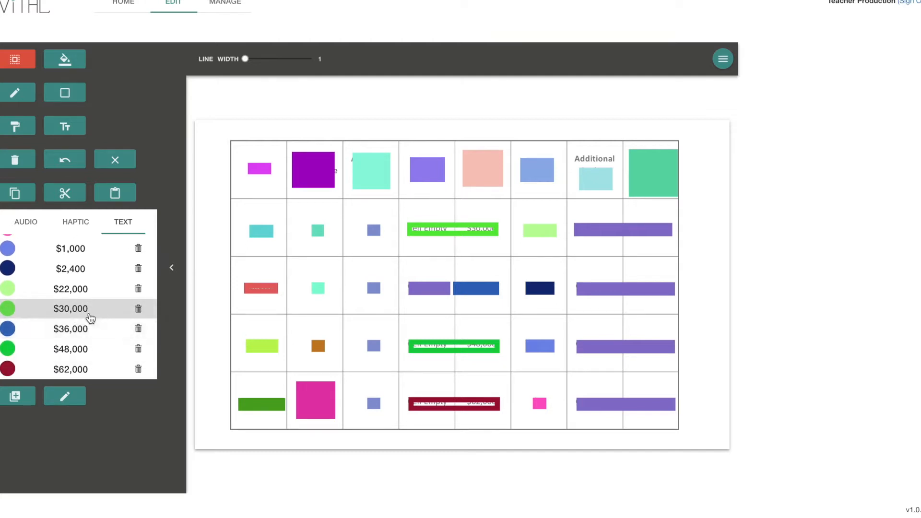
left_click(90, 318)
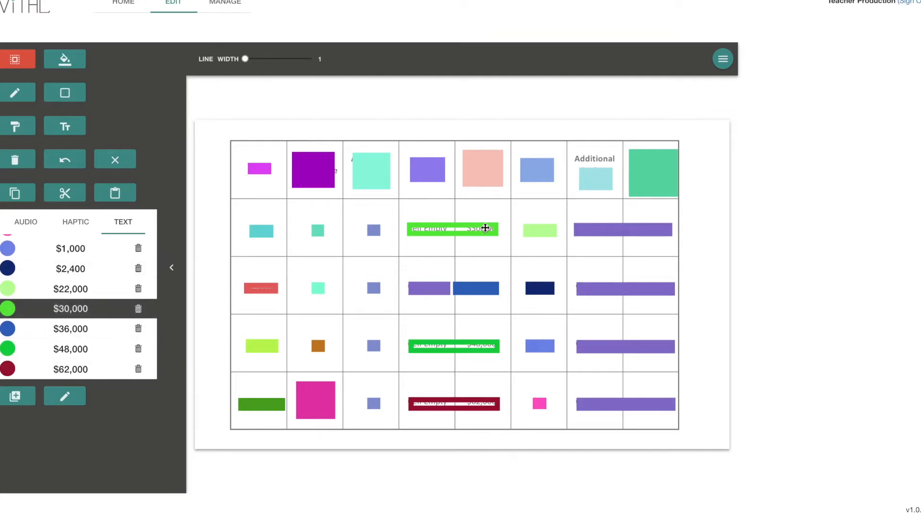
left_click(17, 129)
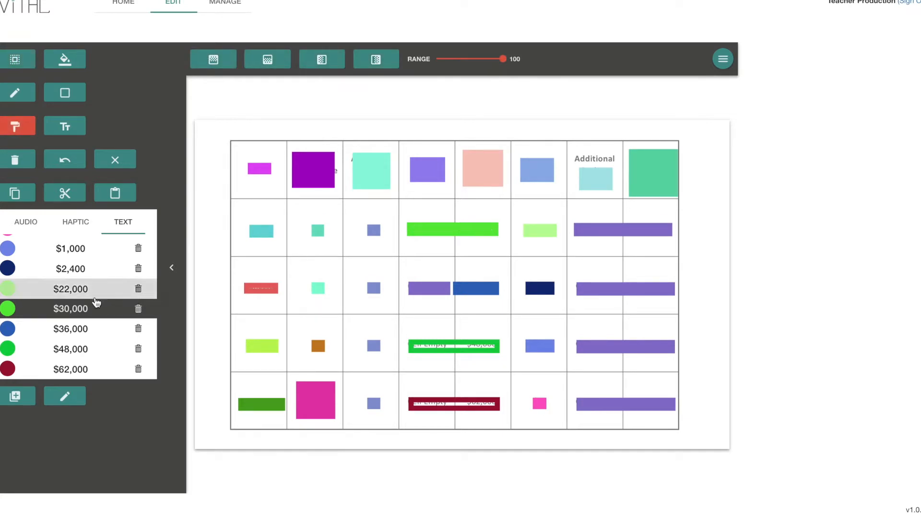
- Fill the $62,000 box in the last row solidly with the $62,000 label's colour
scroll(97, 302, "down", 1)
left_click(88, 336)
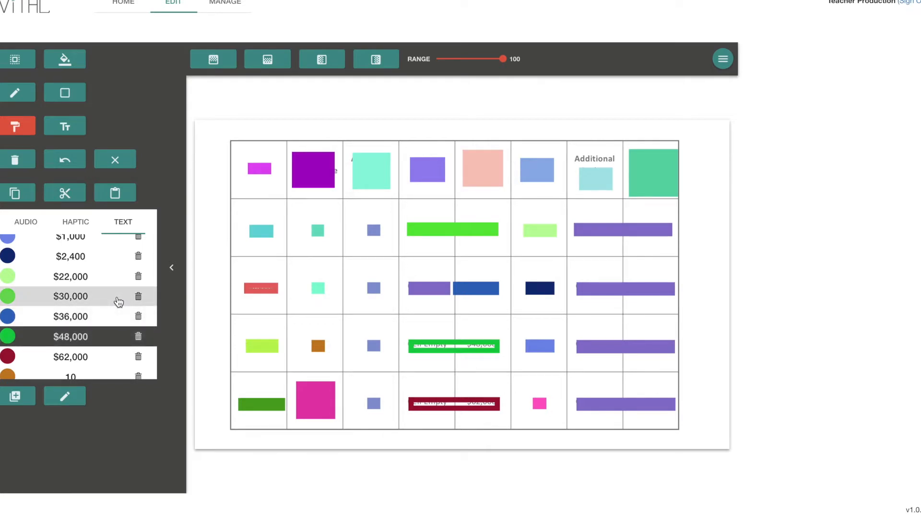
scroll(111, 307, "down", 1)
left_click(99, 341)
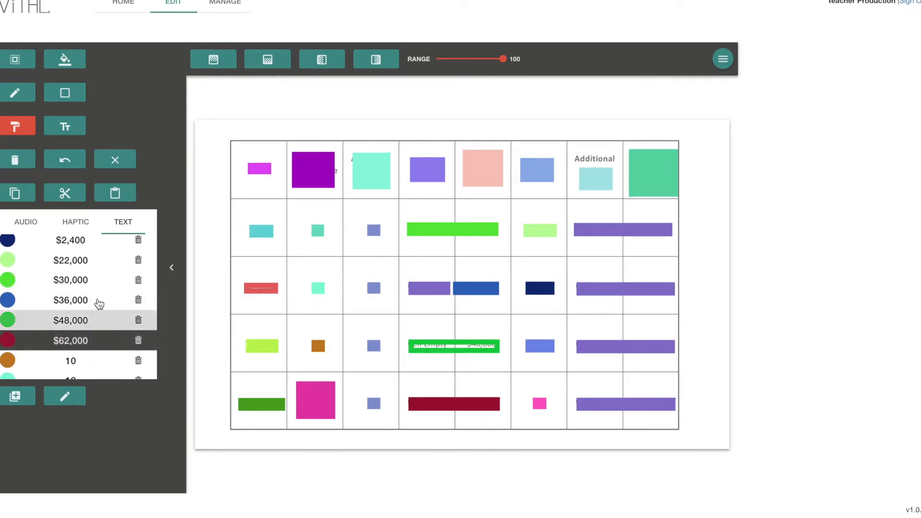
- Fill the $48,000 box solidly with the $48,000 label's colour and deselect it
left_click(15, 59)
mouse_move(433, 346)
left_mouse_down()
mouse_move(434, 355)
mouse_move(425, 345)
left_mouse_up()
left_click(85, 321)
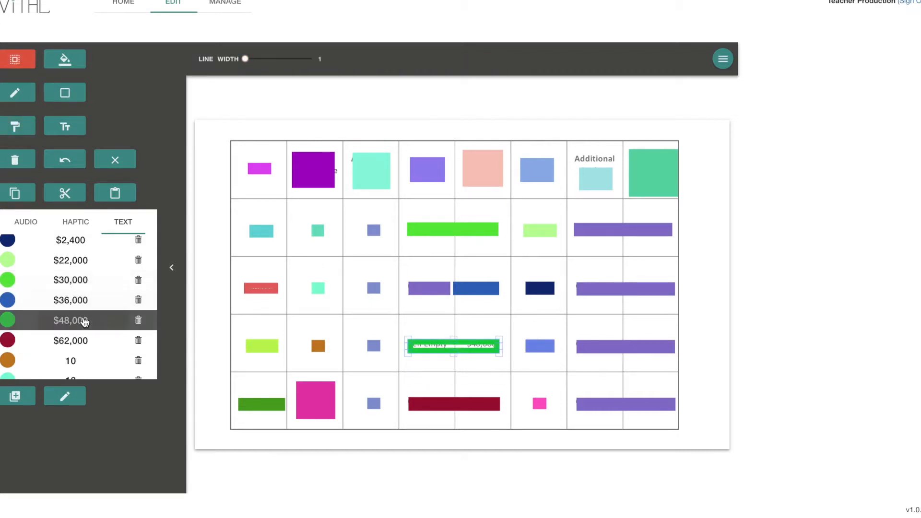
left_click(18, 130)
left_click(448, 346)
left_click(16, 67)
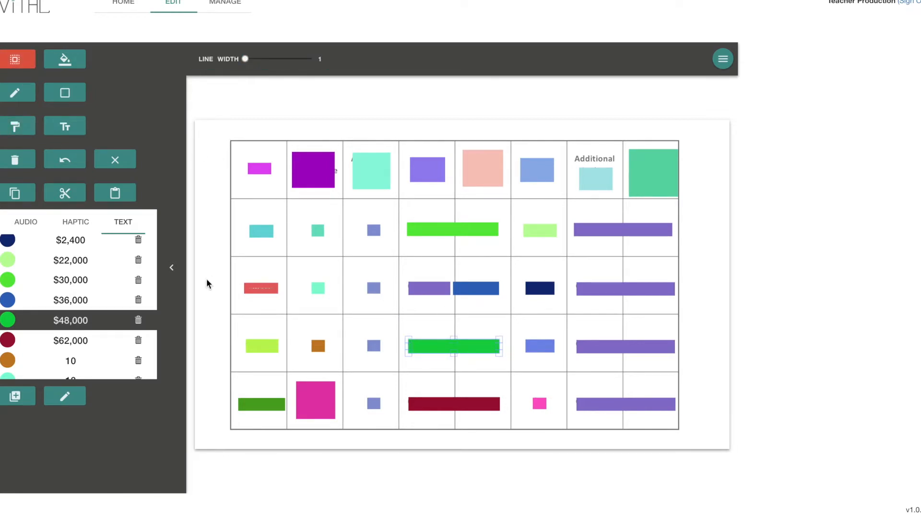
left_click(576, 307)
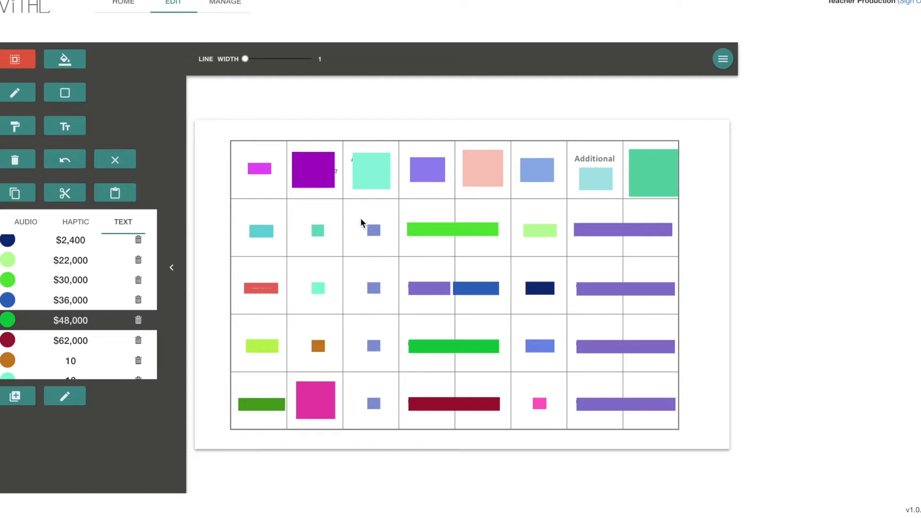
- Widen and heighten the four boxes below the third column's header together, and recentre them in their cells
left_click_drag(356, 211, 389, 419)
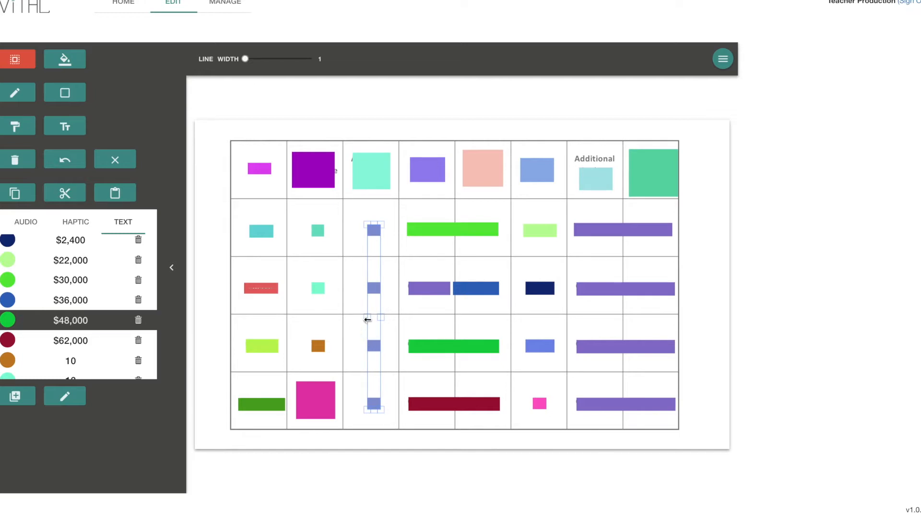
left_click_drag(367, 319, 354, 319)
left_click(376, 248)
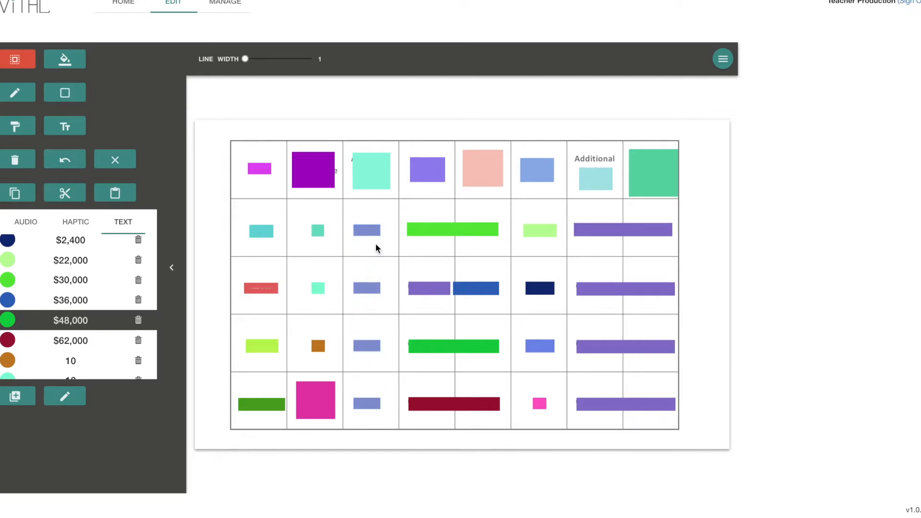
left_click_drag(382, 315, 393, 315)
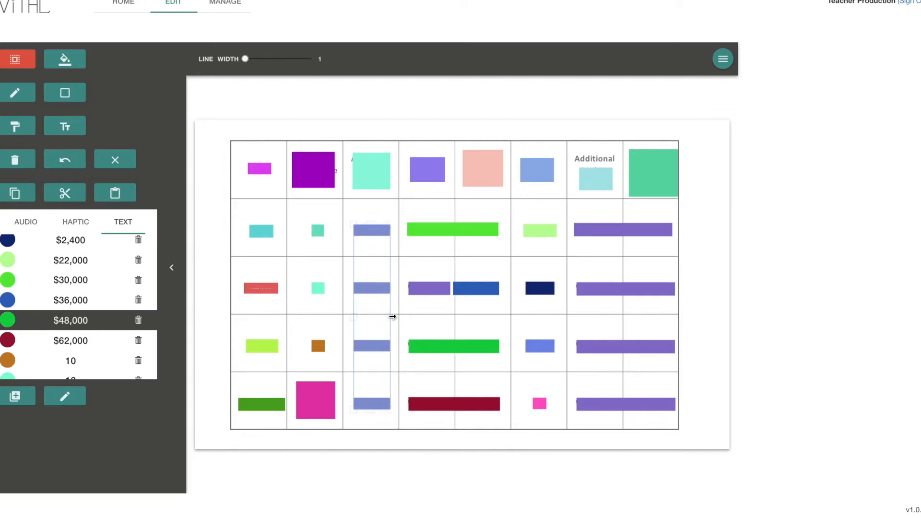
left_click_drag(372, 427, 373, 211)
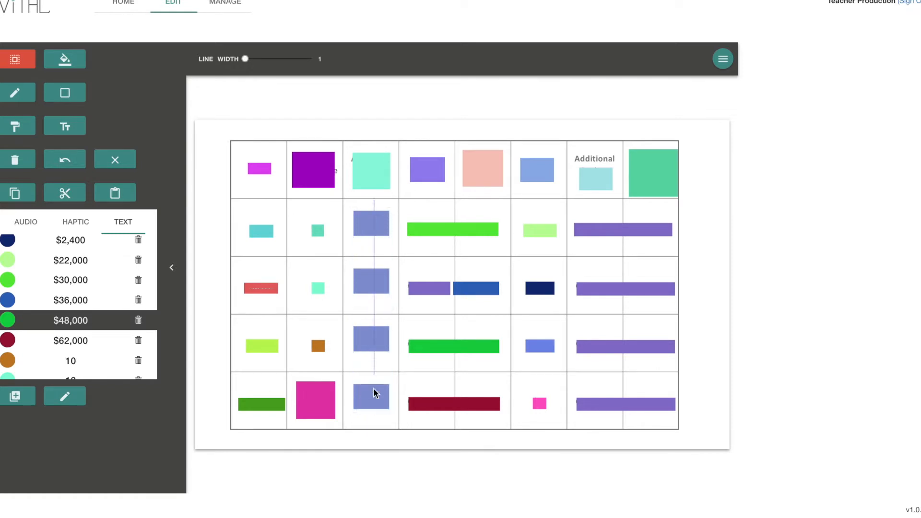
left_click_drag(374, 388, 374, 393)
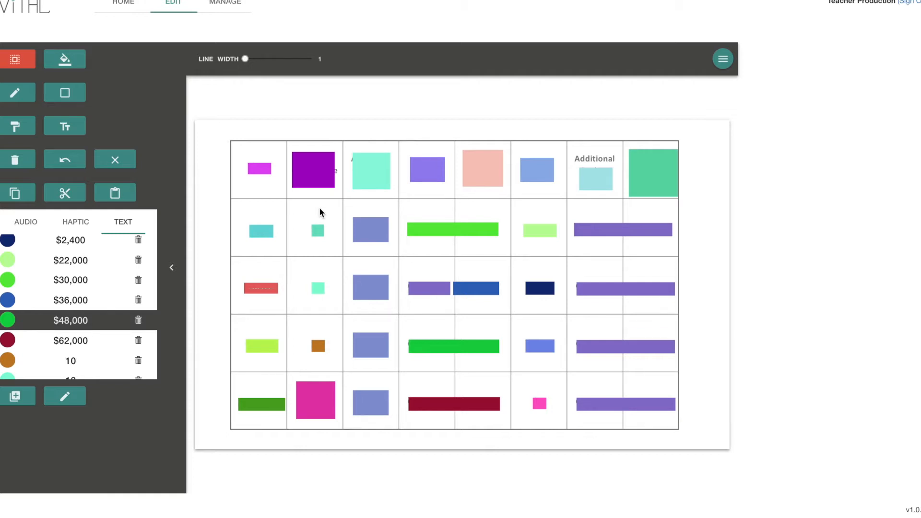
- Shift all the boxes in the first column together slightly left within their cells
left_click_drag(263, 149, 263, 427)
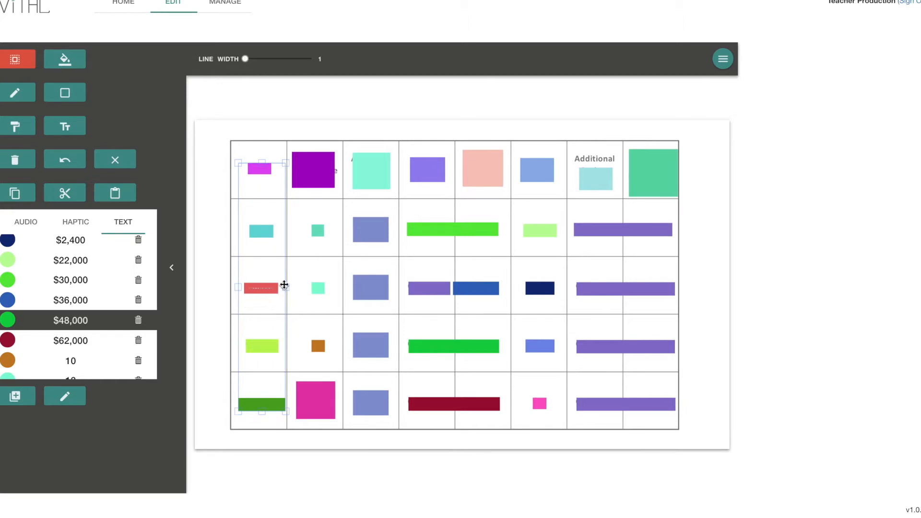
left_click_drag(240, 292, 236, 287)
left_click(281, 251)
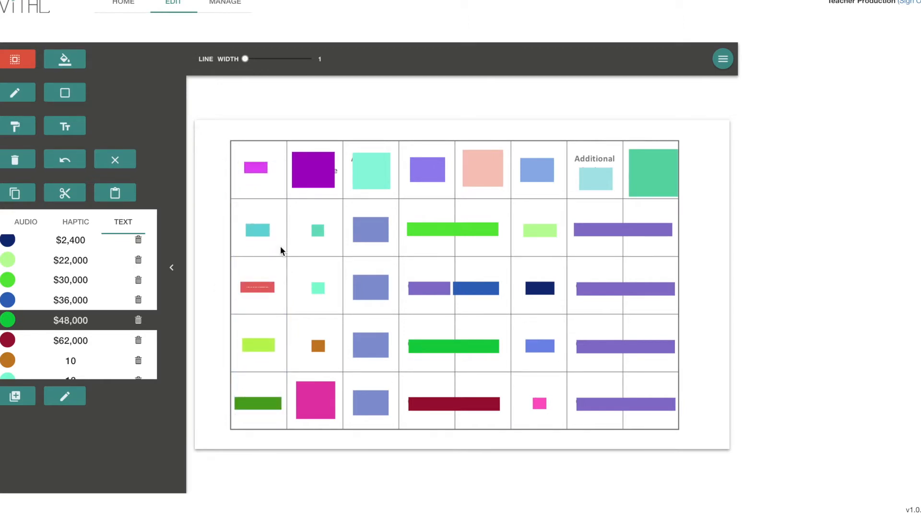
- Enlarge the Child header box and the name box directly below it to nearly fill their cells
mouse_move(255, 173)
left_mouse_down()
mouse_move(251, 165)
mouse_move(279, 183)
mouse_move(260, 186)
left_mouse_up()
left_click(260, 223)
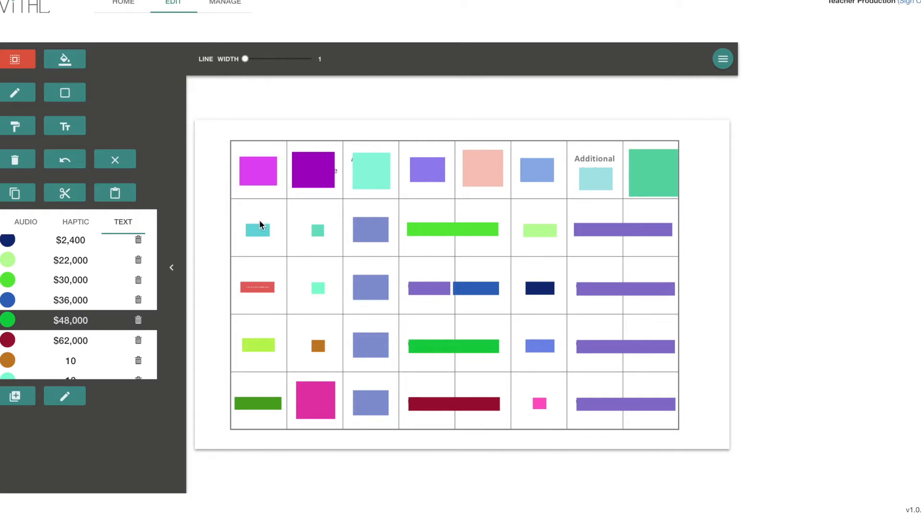
left_click(265, 233)
mouse_move(257, 223)
left_mouse_down()
mouse_move(257, 209)
mouse_move(252, 235)
mouse_move(277, 250)
mouse_move(265, 238)
left_mouse_up()
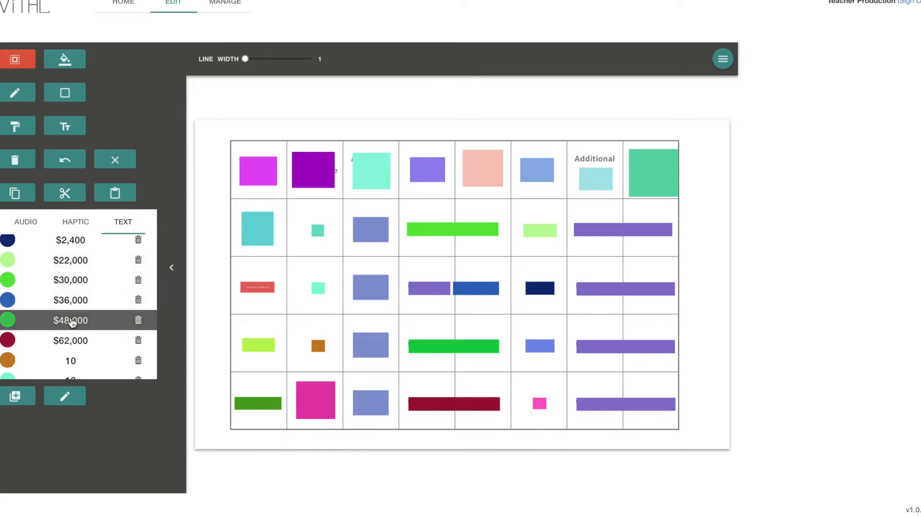
- Heighten the red name box in the first column and refill it solidly with its matching label's colour
mouse_move(259, 281)
left_mouse_down()
mouse_move(260, 262)
mouse_move(259, 304)
mouse_move(262, 284)
left_mouse_up()
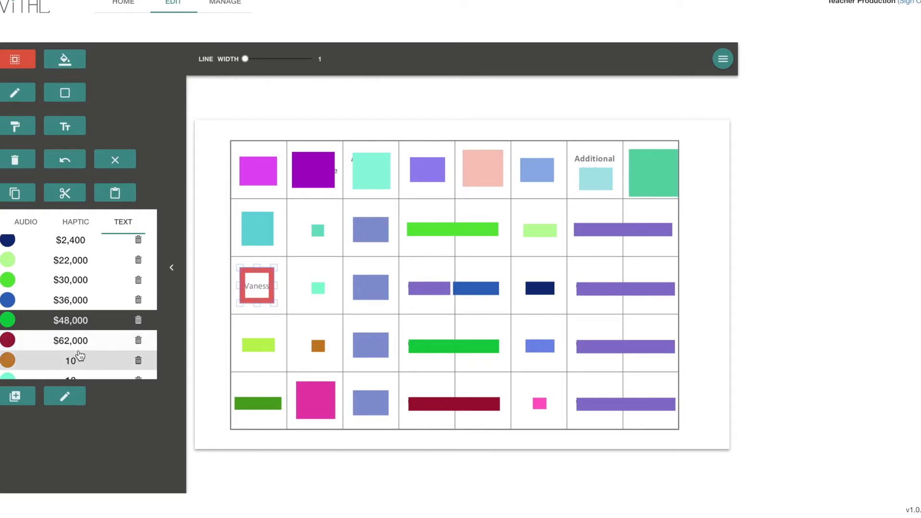
scroll(79, 355, "down", 10)
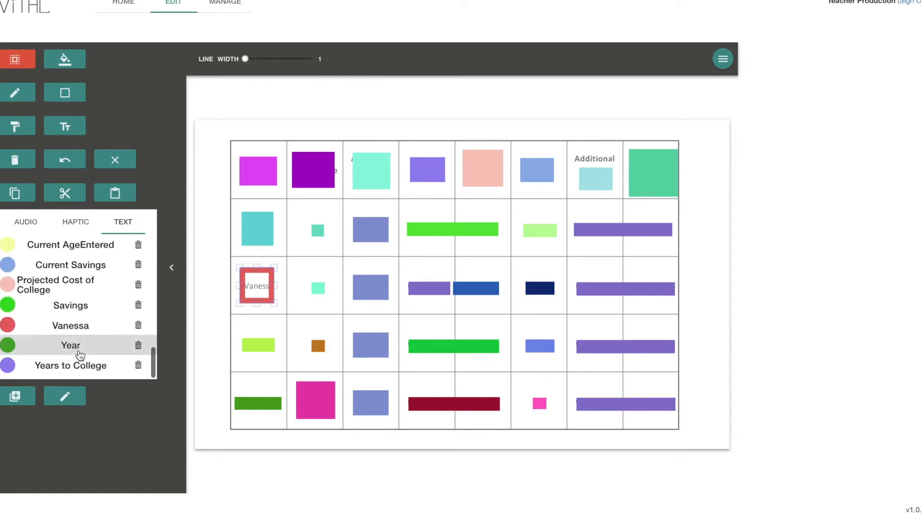
left_click(72, 325)
left_click(17, 126)
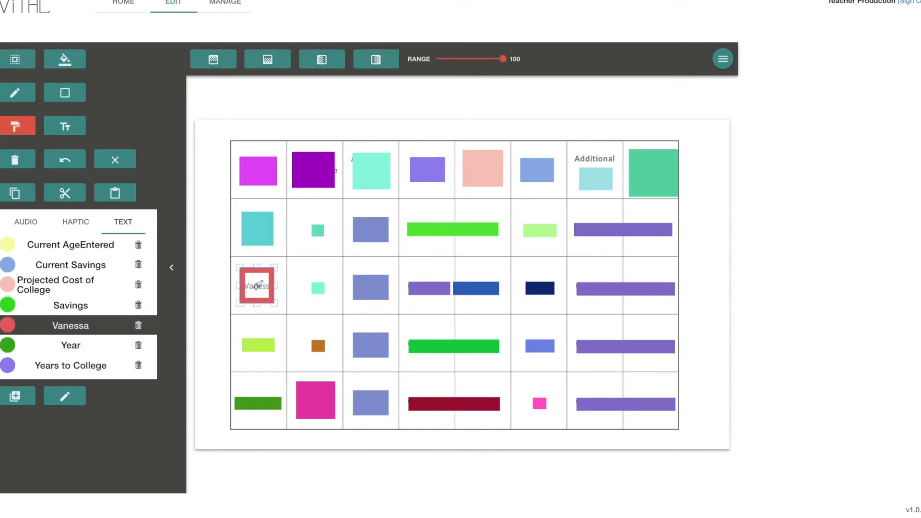
left_click(272, 288)
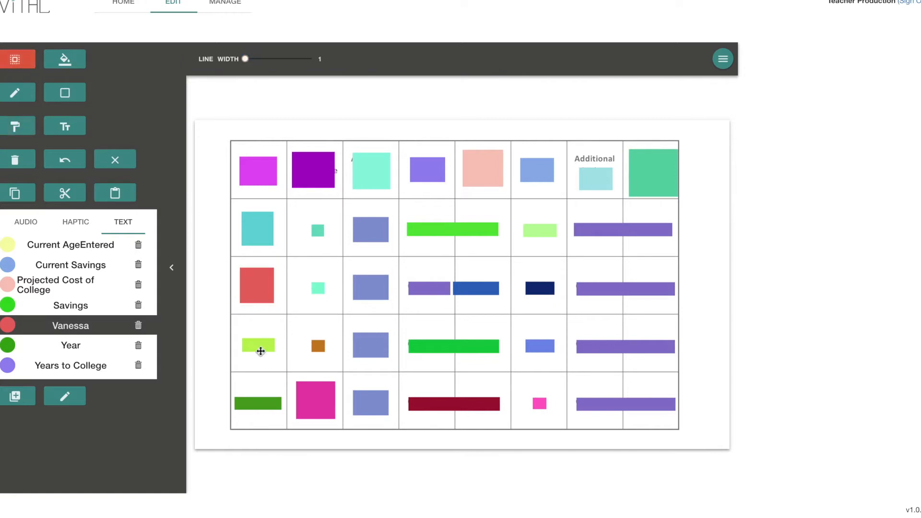
- Enlarge the name boxes in the last two rows of the first column to near-square blocks
mouse_move(259, 338)
left_mouse_down()
mouse_move(259, 318)
mouse_move(258, 360)
mouse_move(257, 343)
left_mouse_up()
left_click(257, 407)
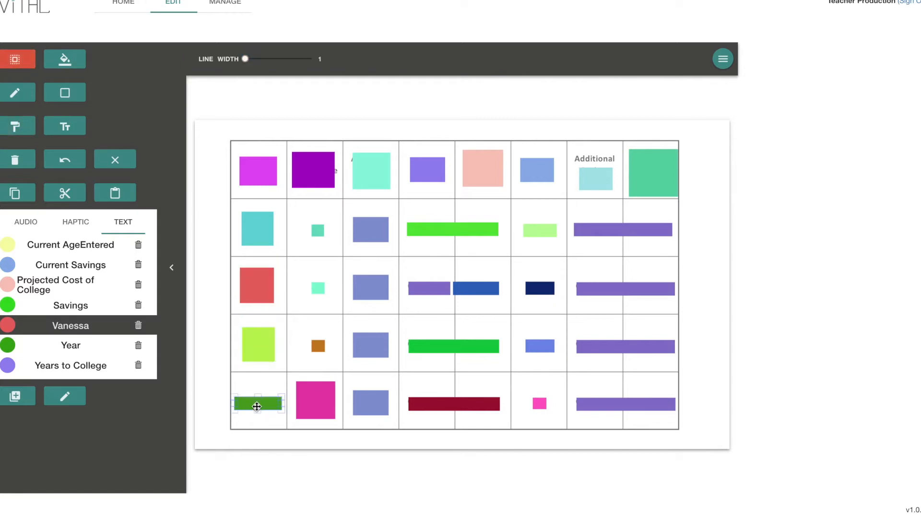
left_click_drag(234, 404, 259, 418)
- Enlarge the three small age boxes in the second column and centre them in their cells
left_click_drag(310, 227, 314, 362)
left_click_drag(329, 287, 333, 289)
left_click_drag(327, 362, 315, 233)
left_click_drag(312, 288, 302, 288)
left_click_drag(330, 361, 316, 210)
mouse_move(335, 356)
left_mouse_down()
mouse_move(305, 211)
mouse_move(323, 346)
left_mouse_up()
left_click_drag(324, 331, 323, 338)
- Shrink and reposition the Current Age, Age When Entered College and Projected Cost of College header boxes
left_click(311, 182)
left_click_drag(292, 188, 314, 167)
left_click(371, 177)
left_click_drag(358, 188, 383, 175)
left_click(423, 190)
left_click(500, 182)
left_click_drag(502, 186, 489, 178)
- Heighten the seventh column's header box and shrink the Additional Savings Needed Per Year header box
left_click(592, 176)
left_click_drag(595, 166, 594, 154)
left_click(607, 227)
left_click(647, 189)
left_click_drag(674, 196, 651, 180)
- Narrow the $30,000, $36,000 and $48,000 boxes so each sits only within the fifth column
left_click(469, 232)
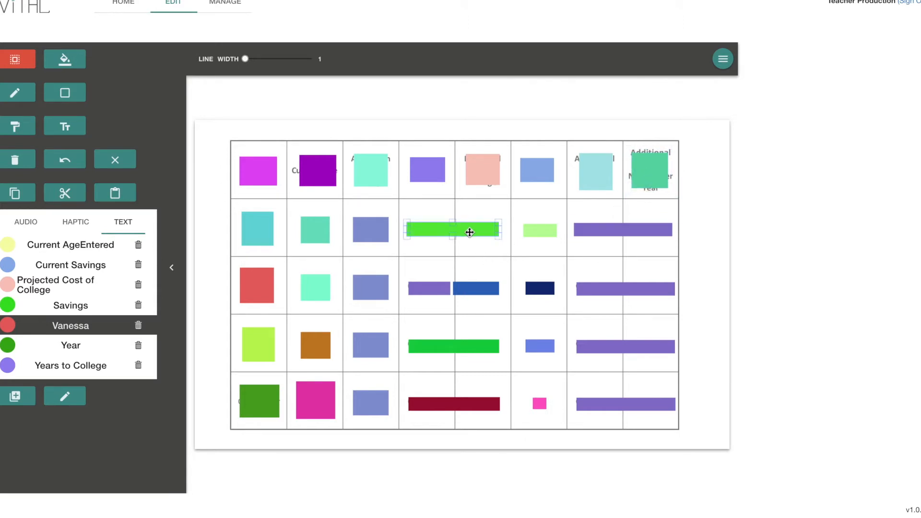
left_click_drag(418, 233, 485, 230)
left_click(476, 286)
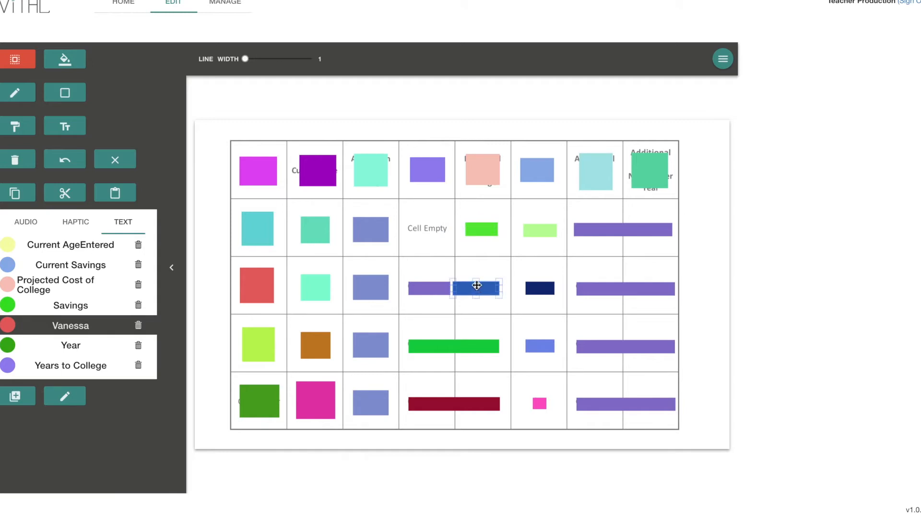
left_click_drag(449, 290, 482, 290)
left_click(432, 344)
left_click_drag(408, 345, 464, 345)
- Narrow the $62,000 box to the fifth column, then heighten and recentre that column's four amount boxes together
left_click(423, 402)
left_click_drag(406, 403, 482, 207)
left_click_drag(484, 415, 483, 430)
left_click_drag(483, 280, 483, 274)
- Widen the last row's box in the Current Savings column, then heighten and recentre that column's four amount boxes
left_click(553, 384)
left_click(547, 403)
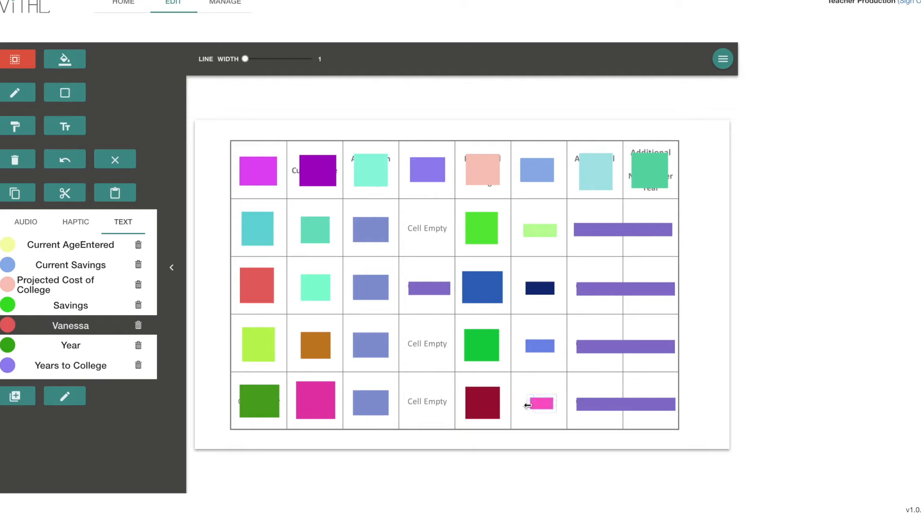
left_click_drag(525, 405, 541, 206)
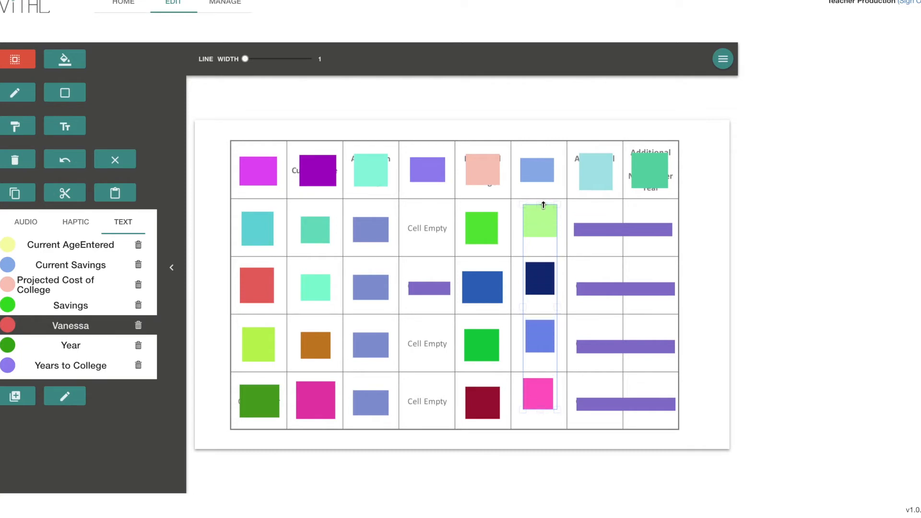
left_click_drag(539, 267, 546, 272)
- Narrow the four Cell Empty boxes spanning the last two columns so they cover only the last column
left_click_drag(604, 219, 605, 419)
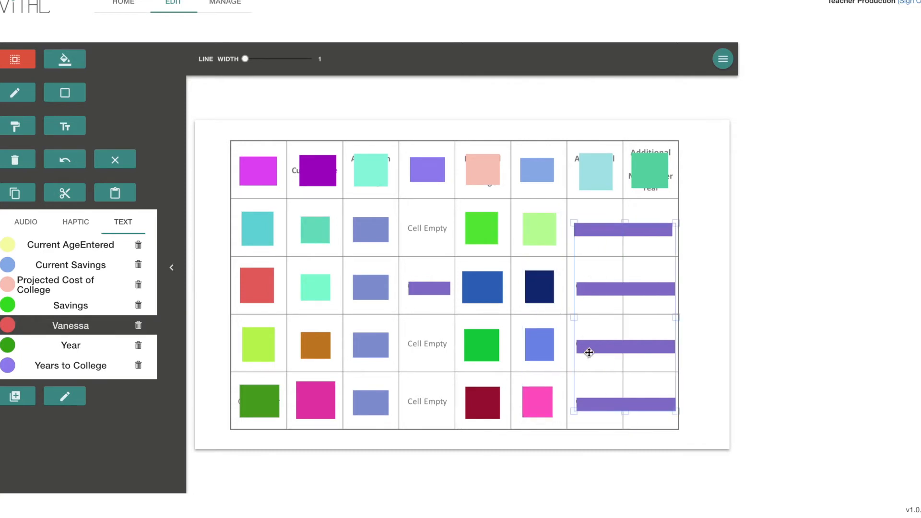
left_click_drag(576, 318, 632, 315)
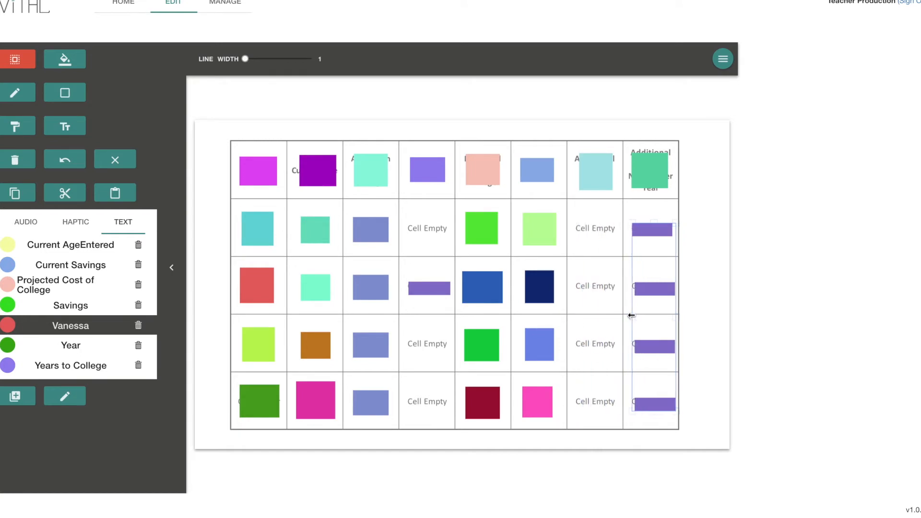
left_click(653, 323)
- Heighten the four Cell Empty boxes in the last column together and recentre them in their cells
left_click_drag(650, 216, 670, 398)
left_click_drag(647, 211, 666, 438)
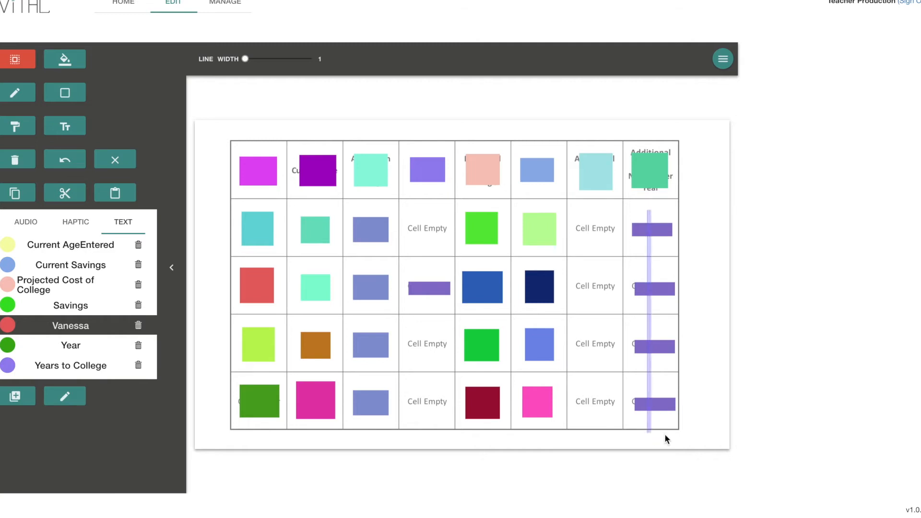
left_click_drag(658, 366, 644, 220)
left_click_drag(651, 415, 654, 427)
left_click_drag(655, 358, 635, 209)
left_click_drag(654, 273, 655, 268)
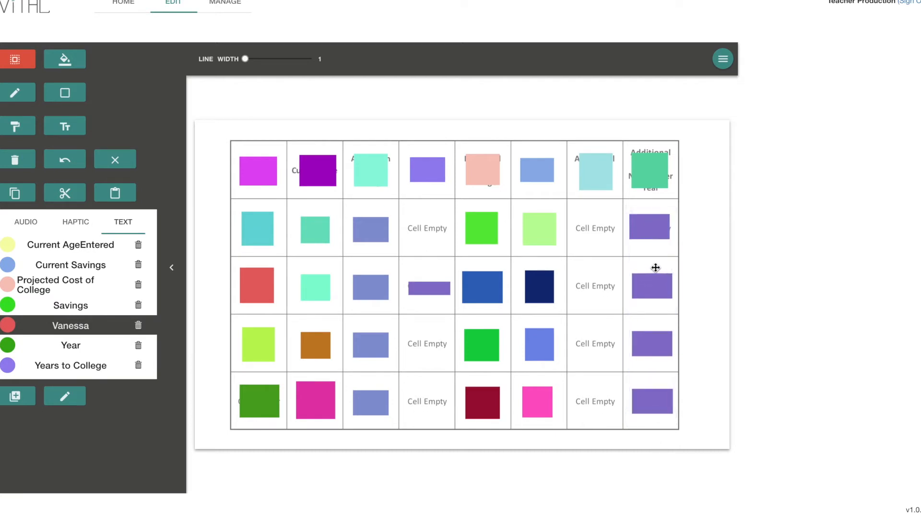
- Copy the last column's four Cell Empty boxes and place the pasted copies over the seventh column's cells
left_click_drag(652, 229, 679, 426)
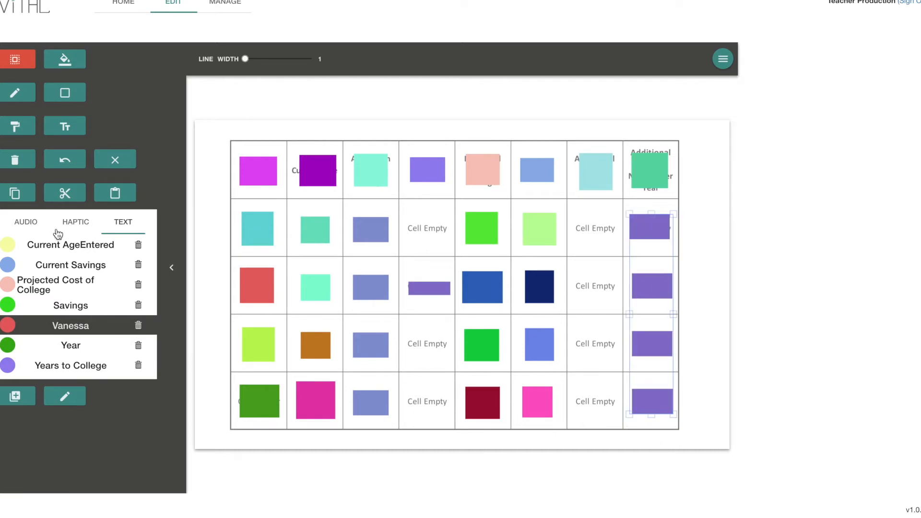
left_click(18, 197)
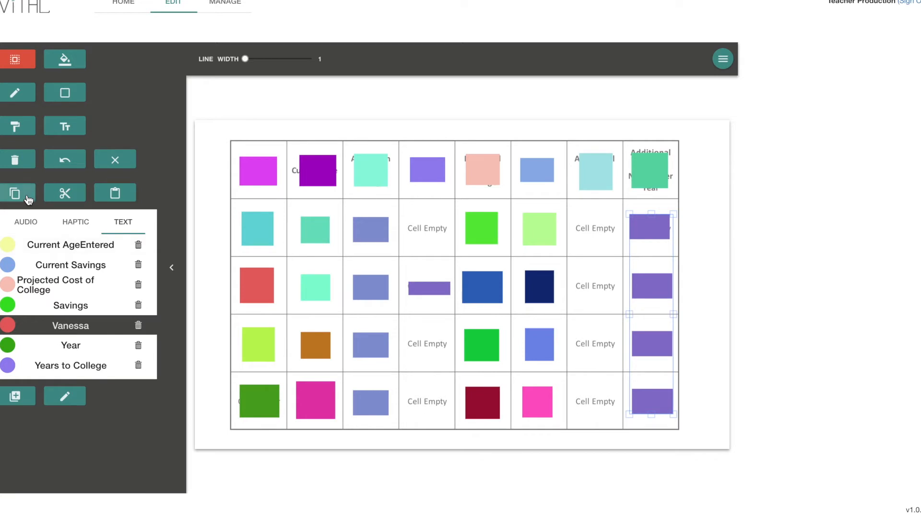
left_click(123, 197)
left_click_drag(660, 292, 600, 289)
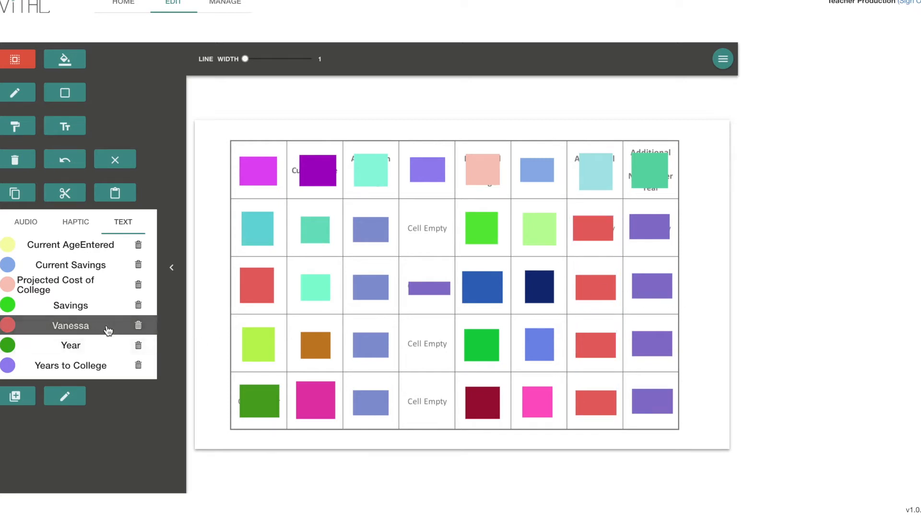
- Relabel the four boxes in the Additional Savings Needed column as Cell Empty
scroll(104, 329, "up", 5)
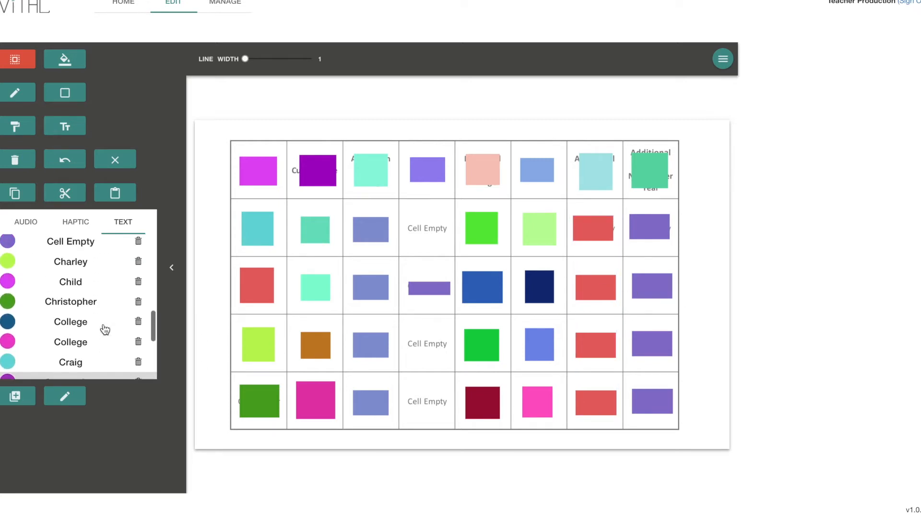
left_click(91, 292)
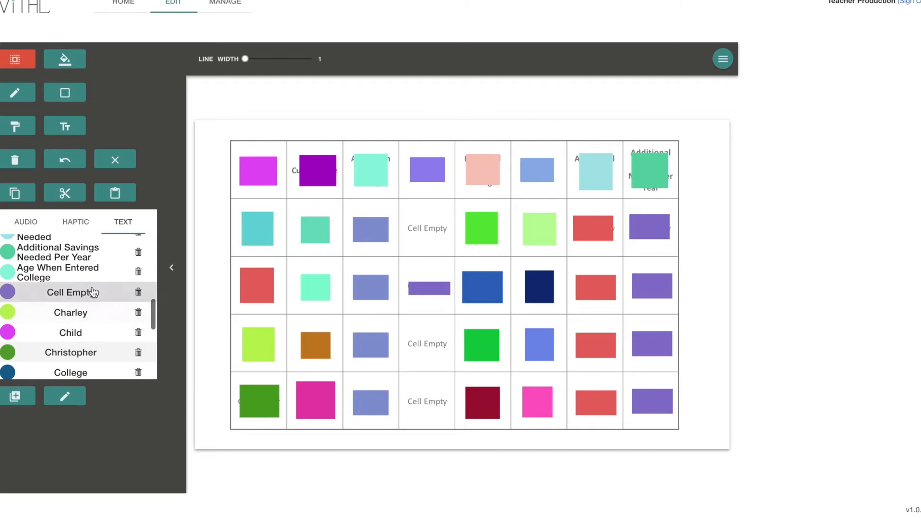
left_click(17, 129)
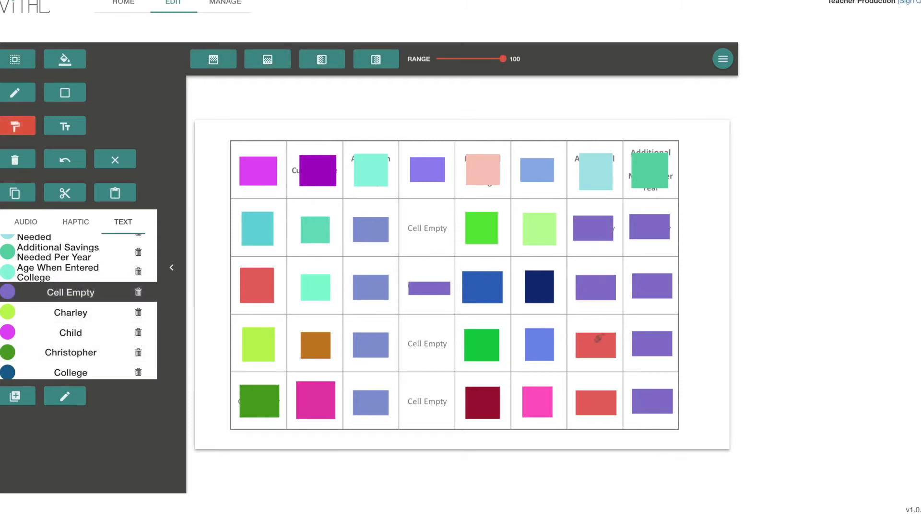
- Copy the Additional Savings Needed column's four Cell Empty boxes and move the pasted copies beside the Years to College cells
left_click(15, 60)
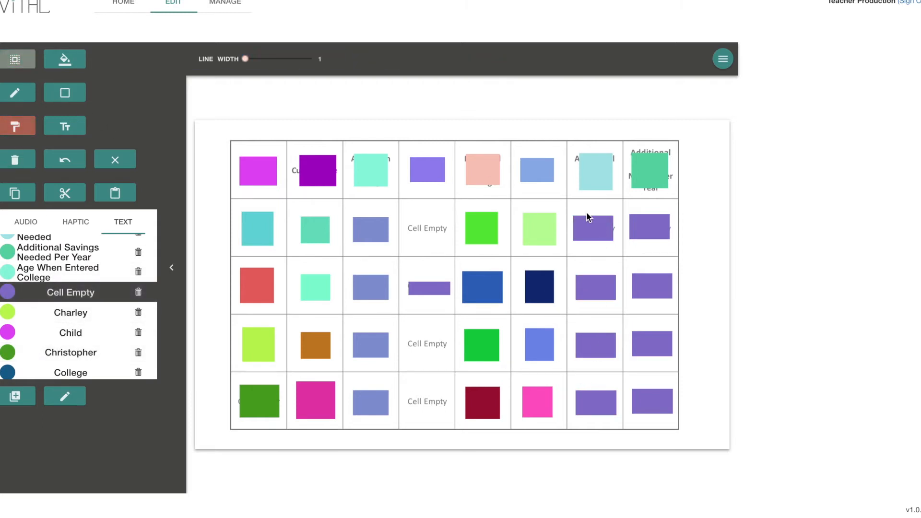
left_click_drag(601, 211, 603, 423)
left_click(15, 193)
left_click(115, 193)
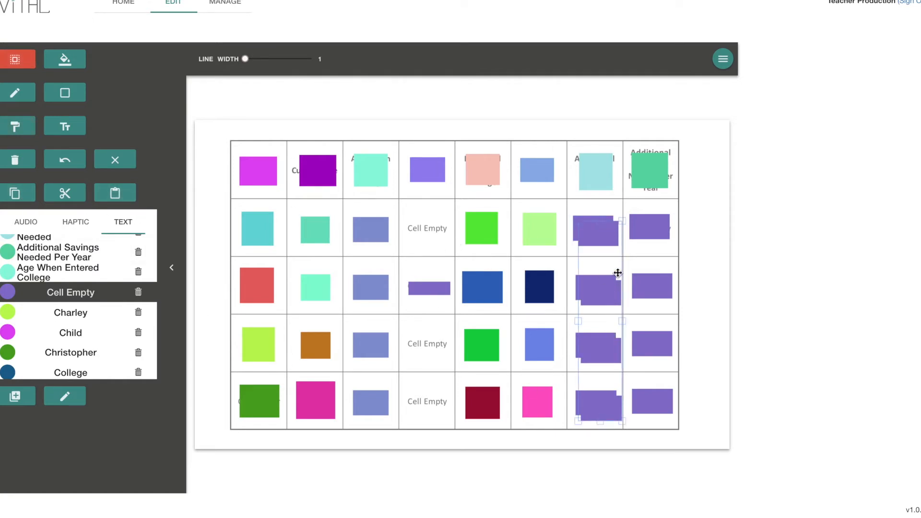
left_click_drag(612, 293, 474, 286)
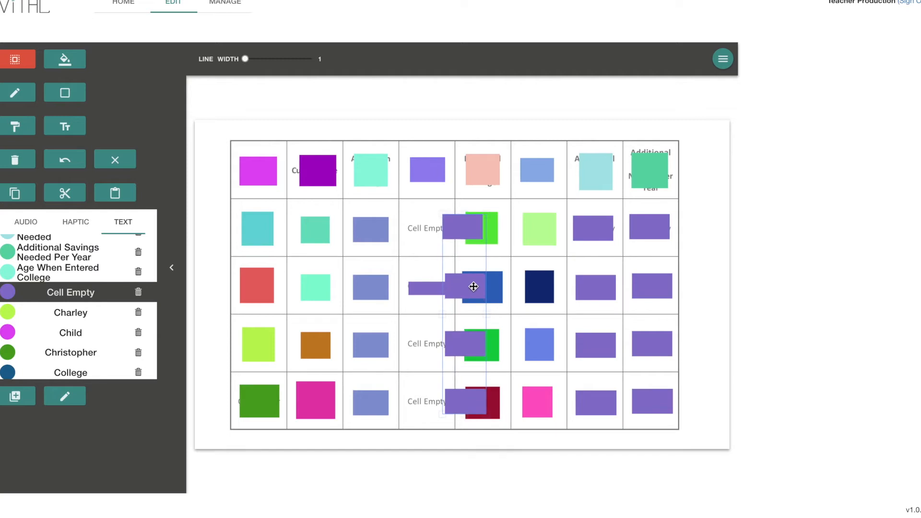
- Delete the old thin Cell Empty box in the Years to College column and place the four pasted boxes over that column's cells
left_click(427, 290)
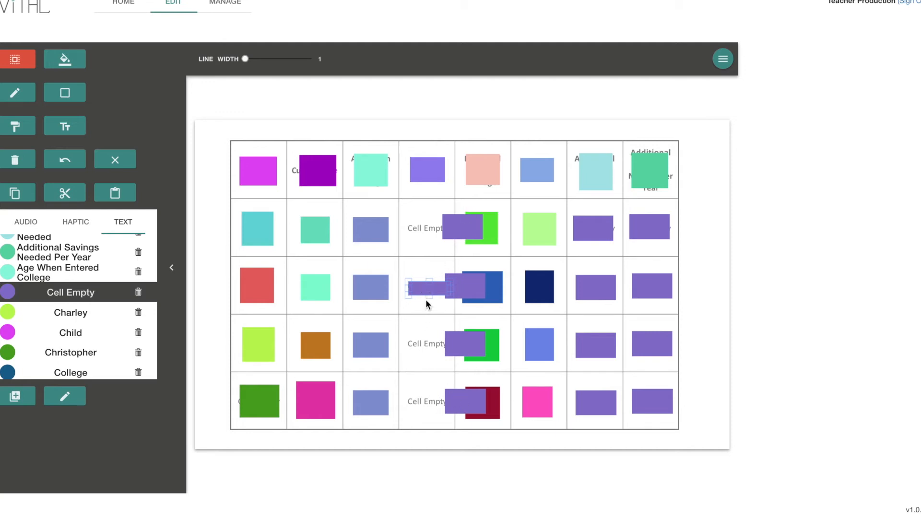
left_click(22, 164)
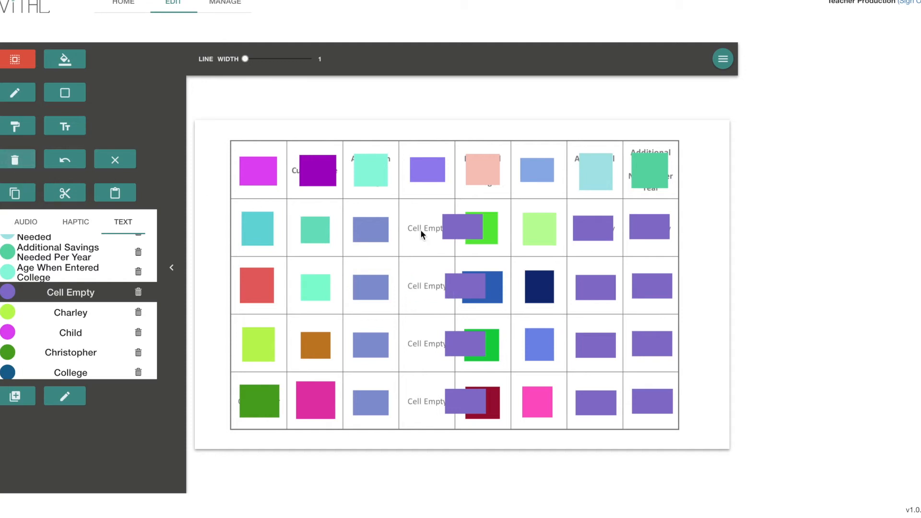
left_click_drag(438, 208, 454, 418)
left_click_drag(460, 362, 436, 343)
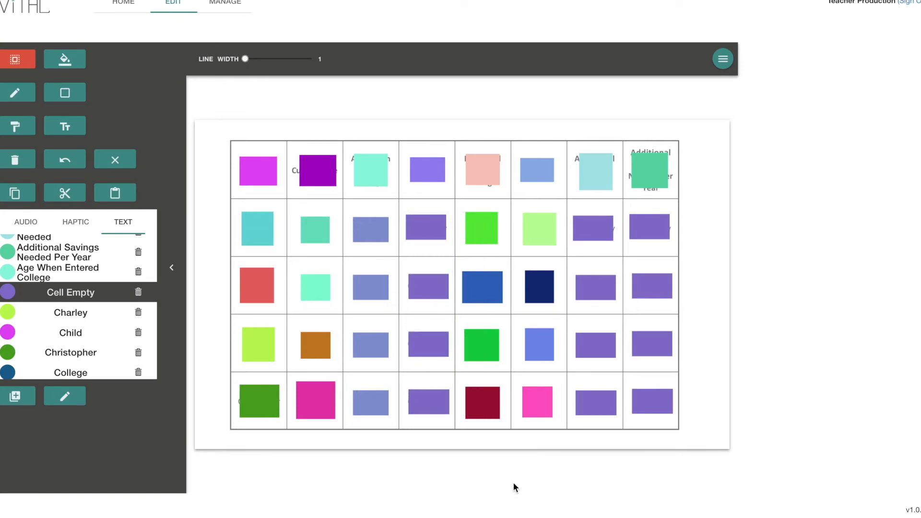
- Draw a straight haptic line with Vibration 1 and line width 4 along the table's top border
left_click(82, 224)
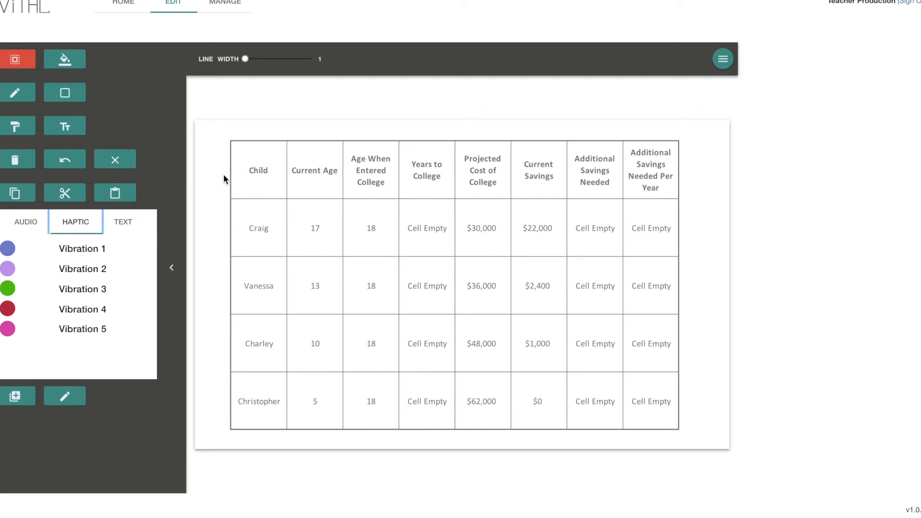
left_click(98, 256)
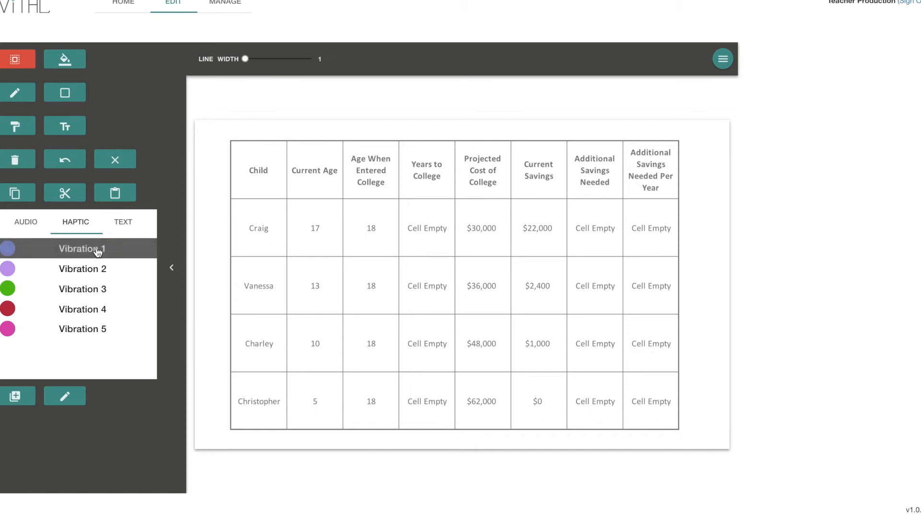
left_click(69, 98)
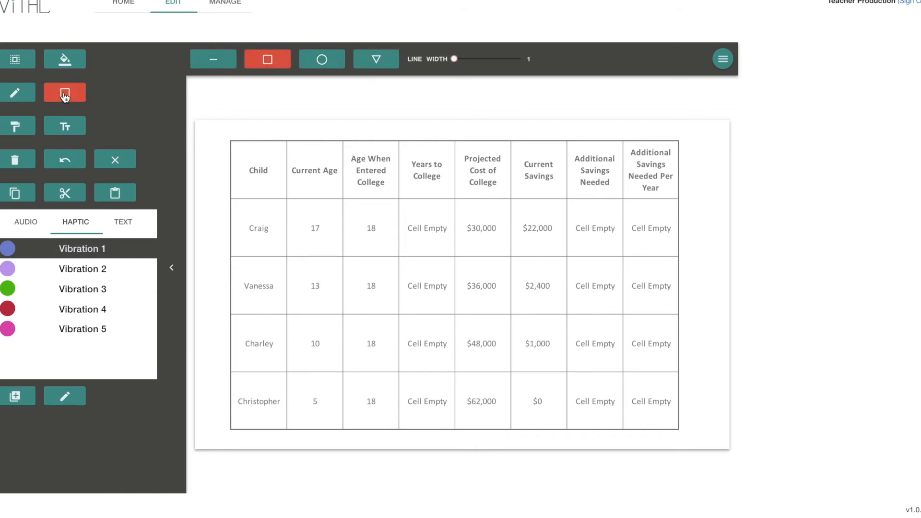
left_click(213, 59)
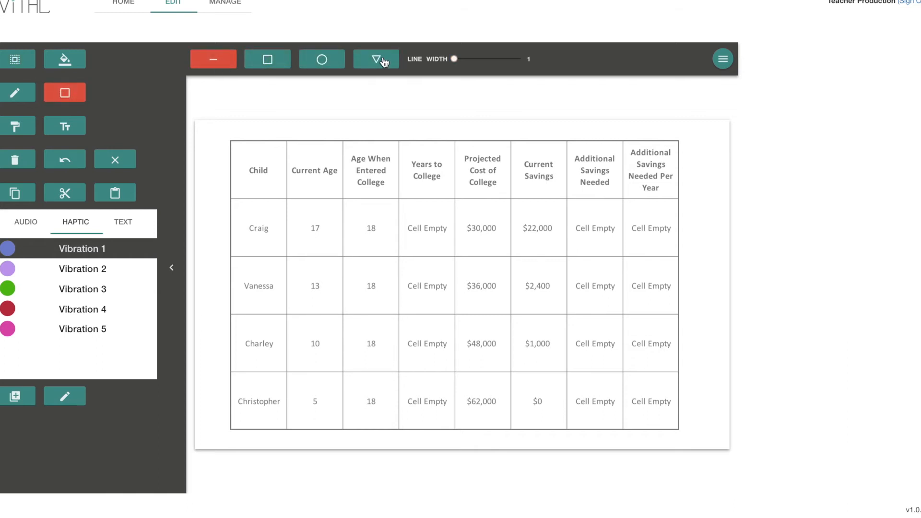
left_click_drag(453, 60, 476, 59)
mouse_move(232, 140)
left_mouse_down()
mouse_move(503, 156)
mouse_move(684, 144)
mouse_move(675, 142)
left_mouse_up()
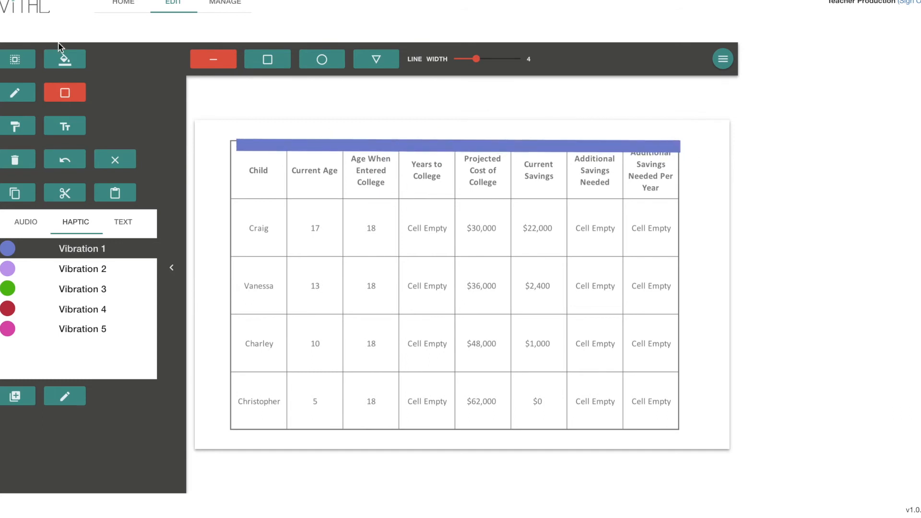
- Align the Vibration 1 line with the full top border of the table and set its line width to 3
left_click(17, 60)
left_click(253, 146)
left_click_drag(233, 143, 237, 139)
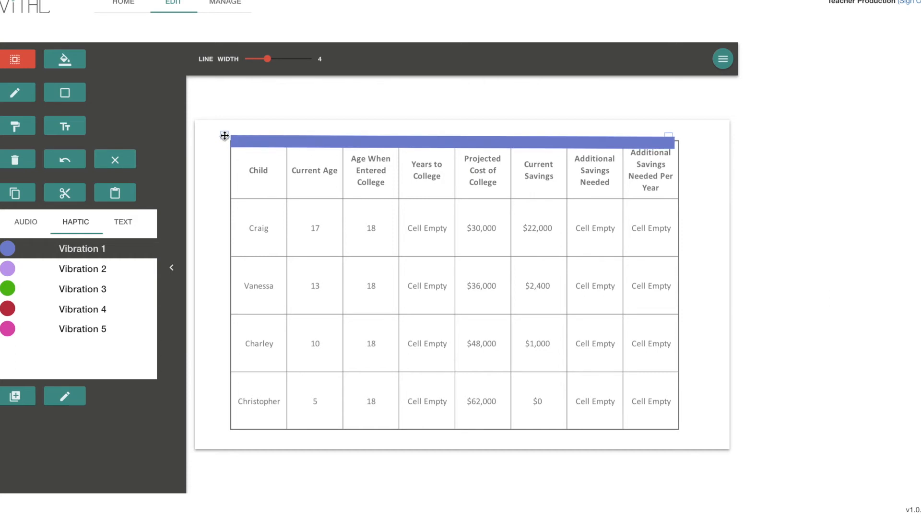
mouse_move(669, 135)
left_mouse_down()
mouse_move(677, 132)
mouse_move(666, 137)
left_mouse_up()
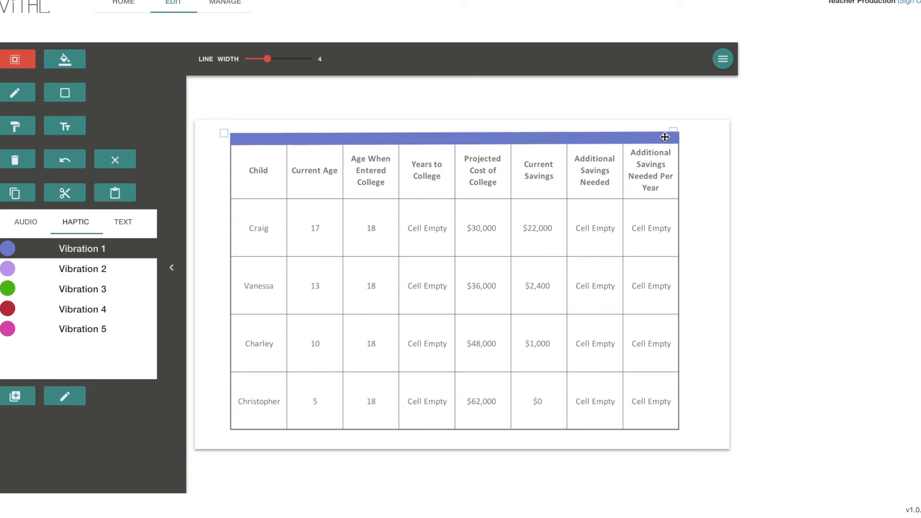
left_click_drag(268, 59, 260, 60)
left_click(350, 200)
left_click(328, 136)
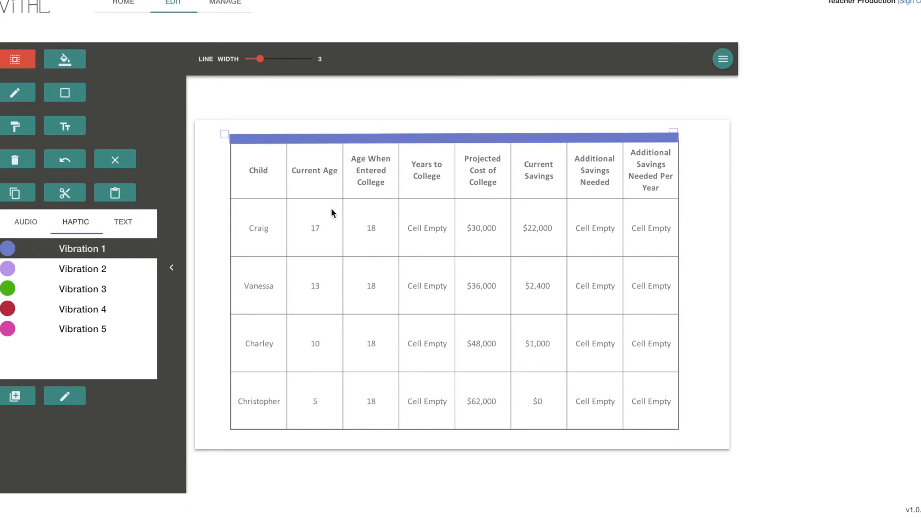
left_click_drag(312, 140, 312, 139)
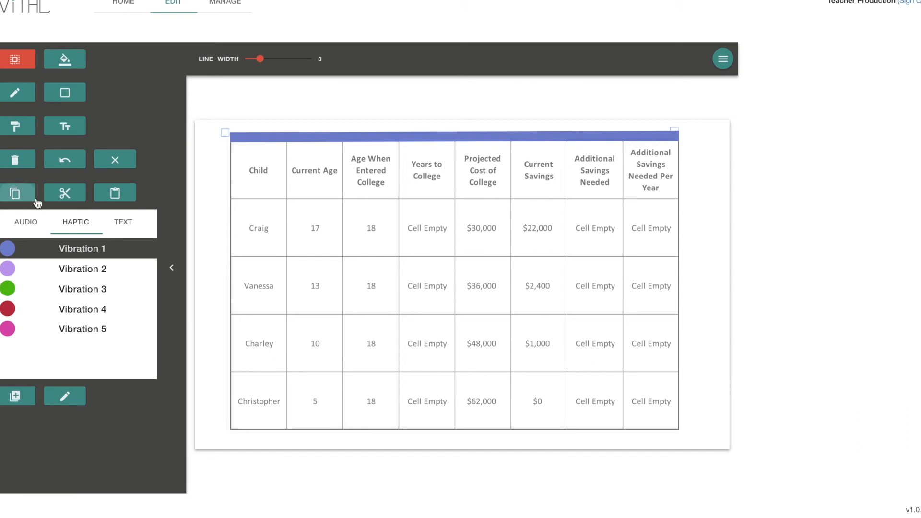
- Duplicate the Vibration 1 line five times and place the copies on the table's four row dividers and bottom border
left_click(114, 193)
left_click(114, 194)
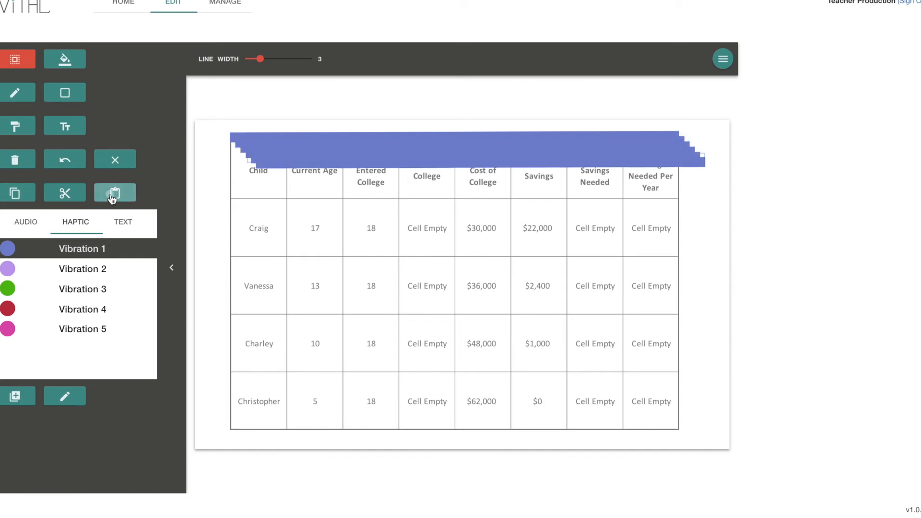
left_click_drag(298, 168, 275, 375)
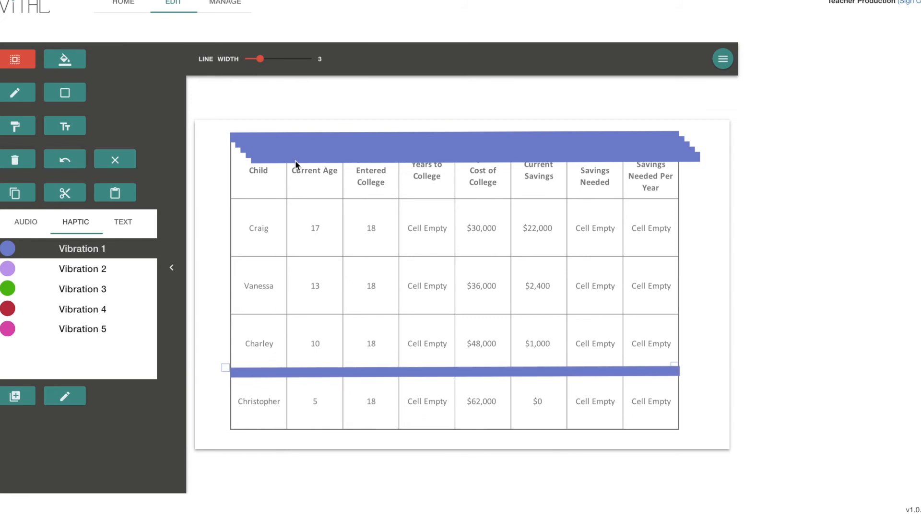
left_click_drag(292, 157, 271, 435)
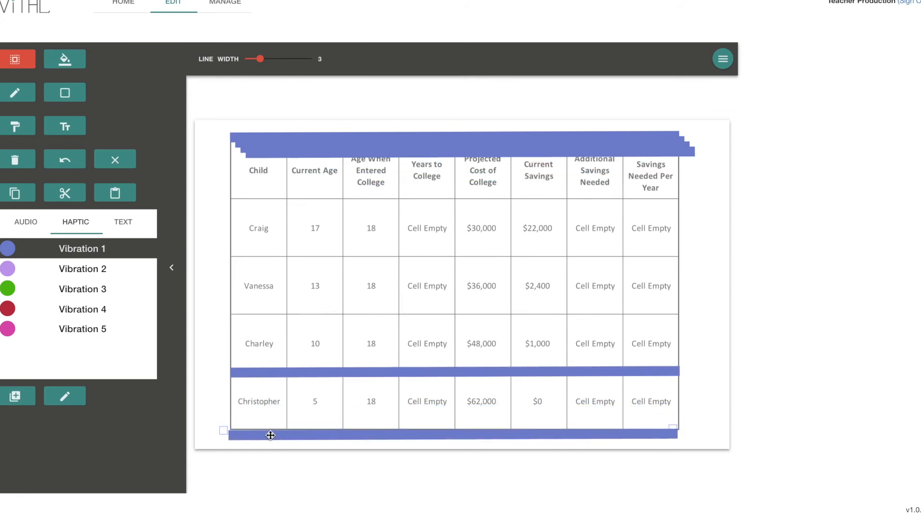
left_click_drag(273, 153, 260, 316)
left_click_drag(280, 150, 268, 262)
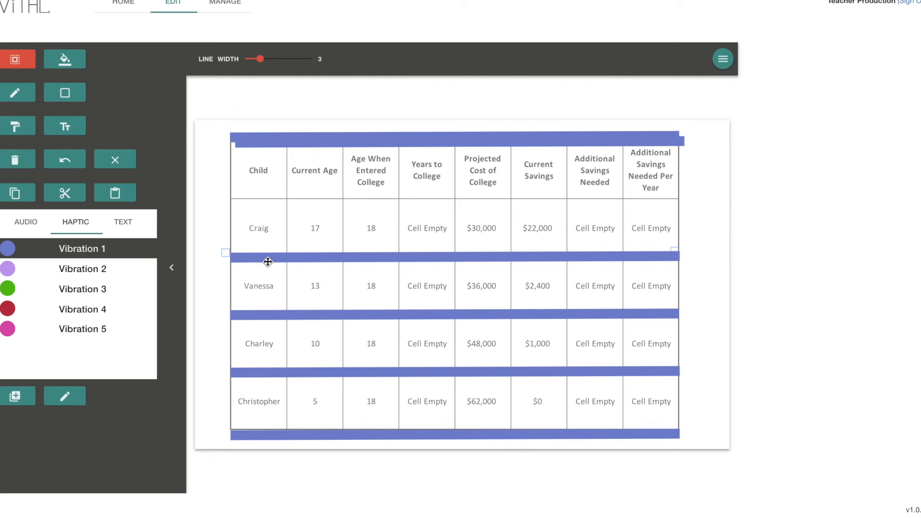
left_click_drag(272, 142, 266, 203)
left_click(700, 263)
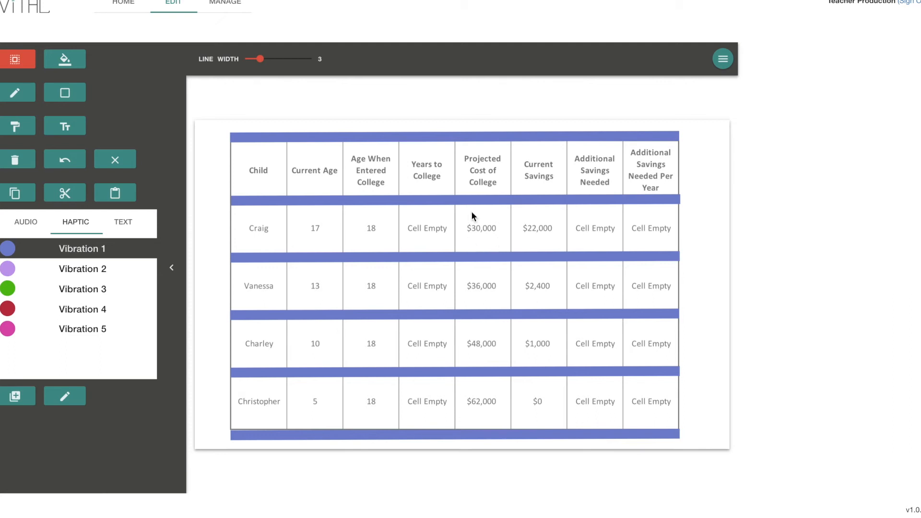
- Preview the Auditory 3 sound and draw a vertical Auditory 3 line of width 3 down the table's left border
left_click(123, 221)
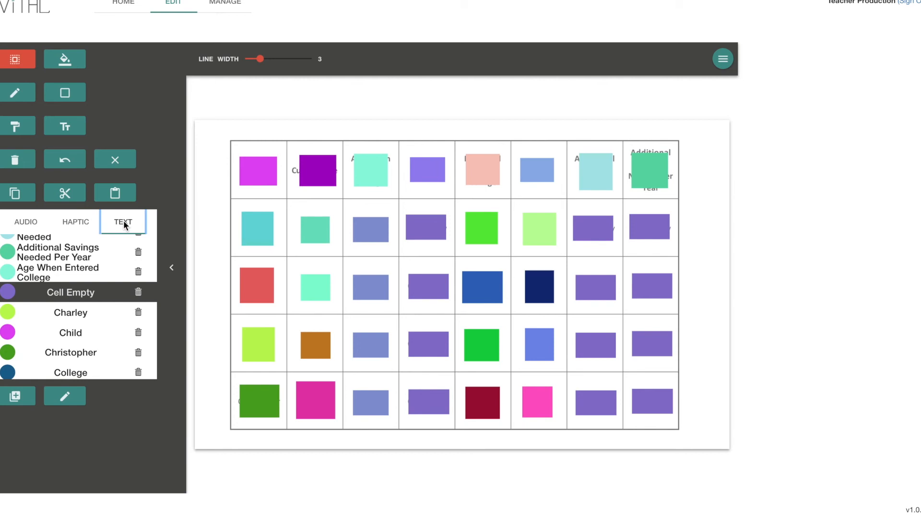
left_click(79, 225)
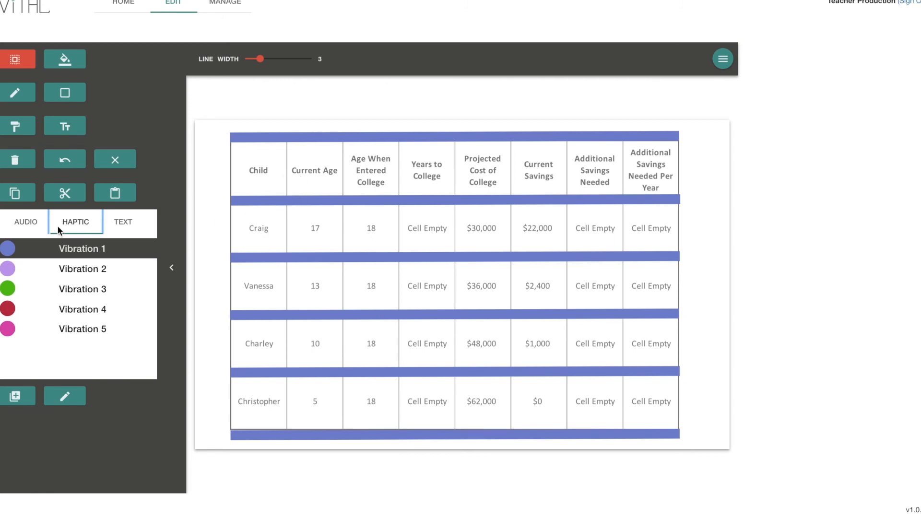
left_click(25, 222)
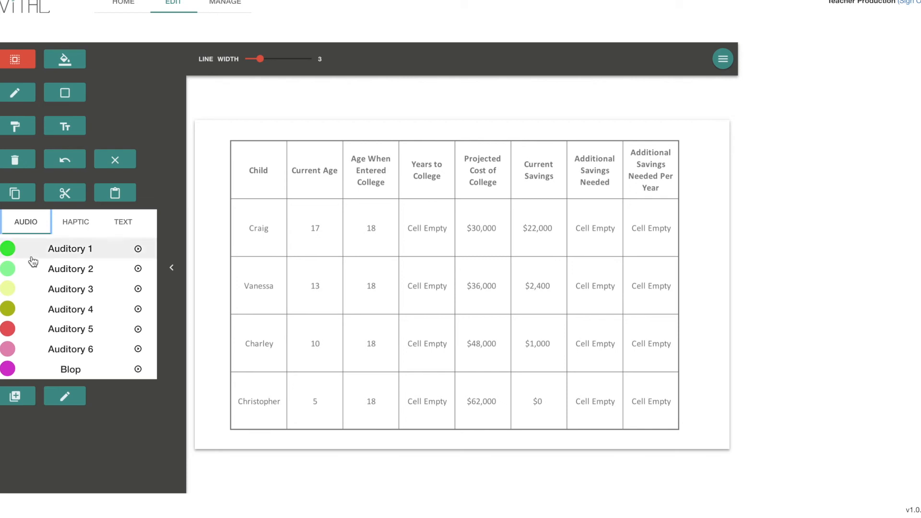
left_click(36, 296)
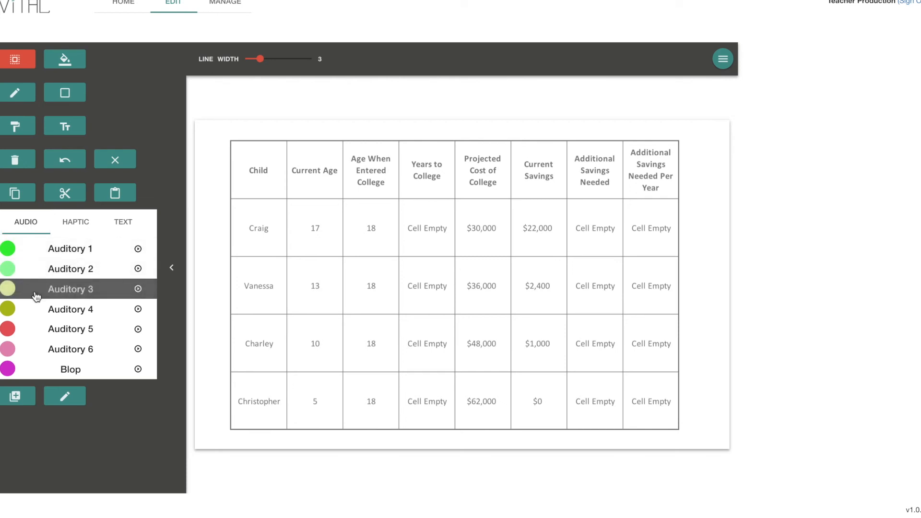
left_click(138, 290)
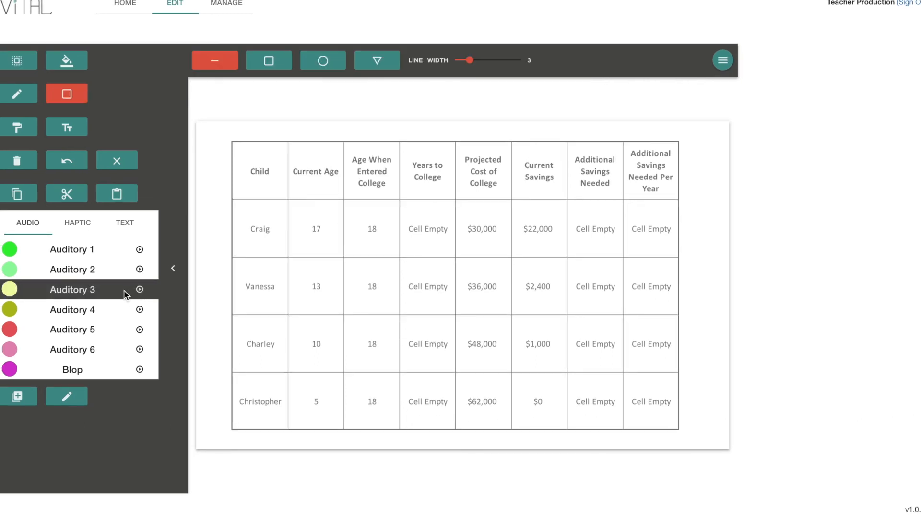
left_click(217, 72)
left_click_drag(233, 145, 232, 426)
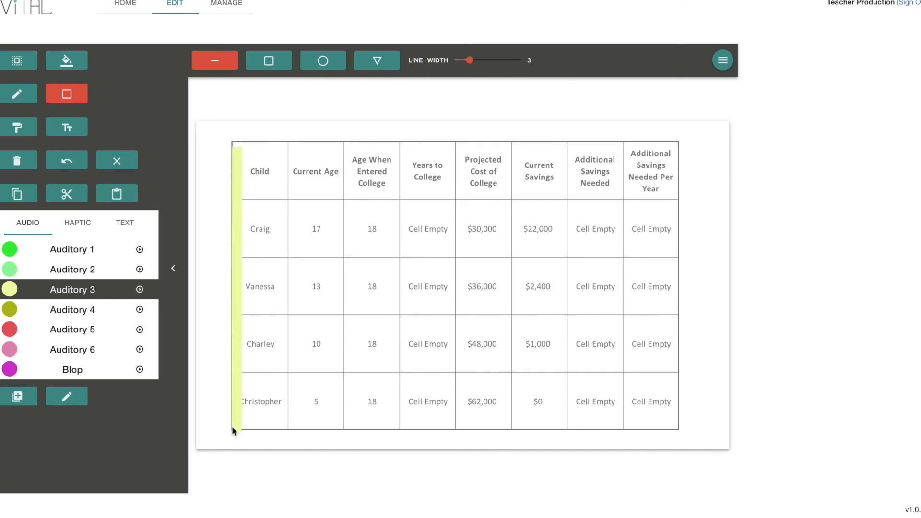
- Shift the Auditory 3 line outward and upward so it covers the table's left border from top to bottom
left_click(16, 60)
left_click(233, 289)
left_click_drag(233, 290, 228, 297)
left_click_drag(225, 142, 225, 137)
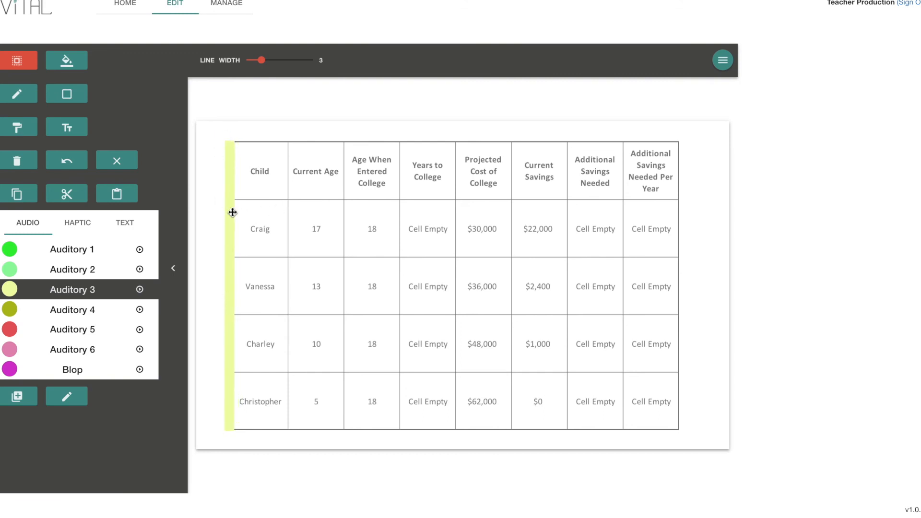
- Copy the Auditory 3 line and place five pasted copies on the table's right border and the four column dividers nearest it
left_click(18, 196)
left_click(125, 197)
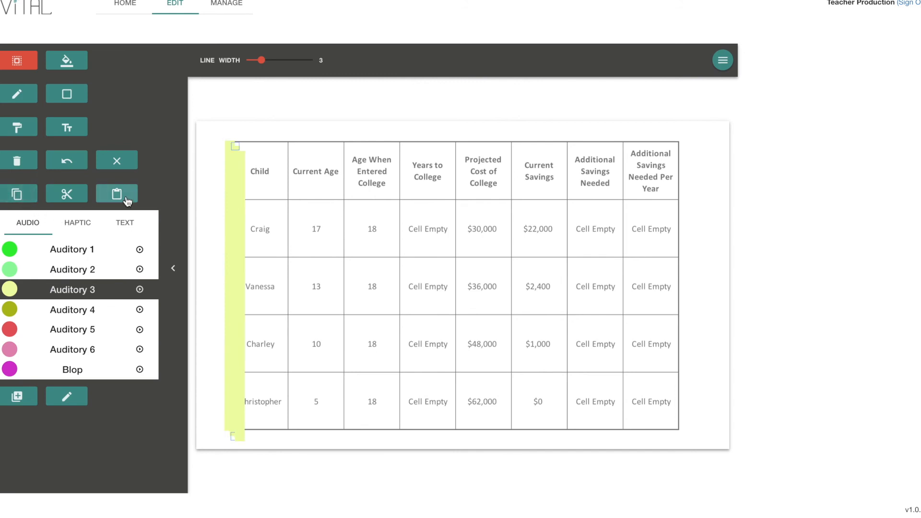
left_click(127, 201)
left_click(127, 200)
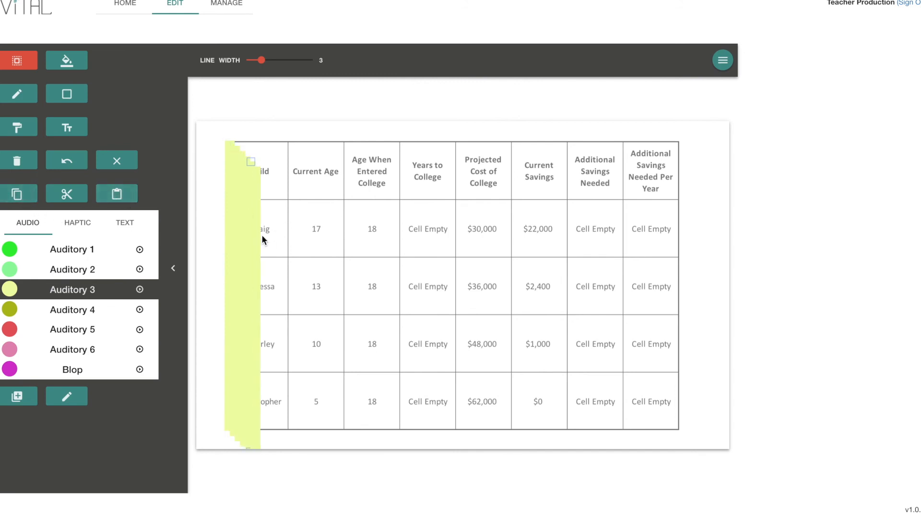
left_click_drag(261, 235, 685, 210)
left_click_drag(250, 232, 626, 214)
left_click_drag(249, 245, 570, 232)
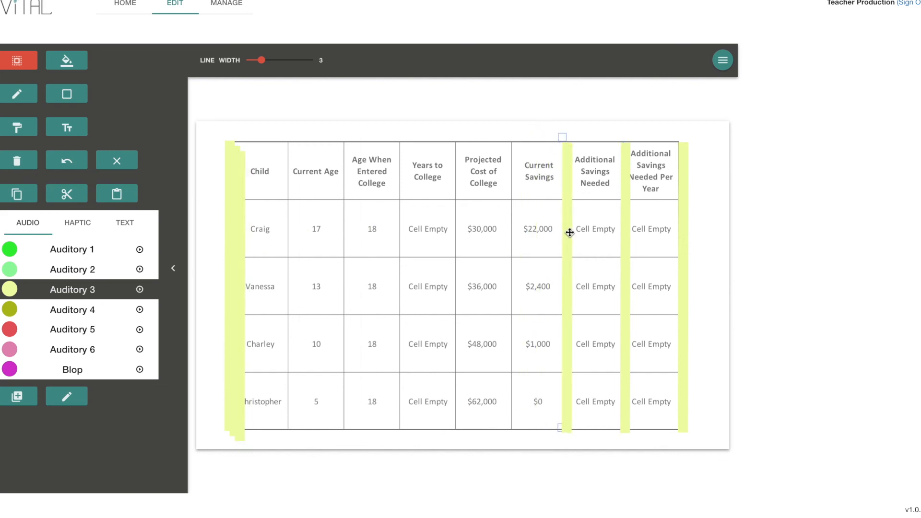
left_click_drag(249, 259, 515, 252)
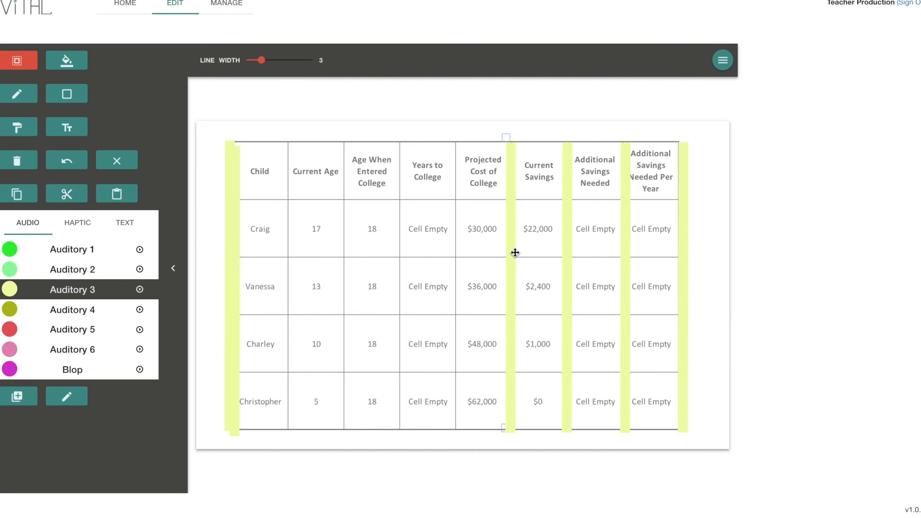
left_click_drag(243, 258, 457, 254)
left_click(228, 237)
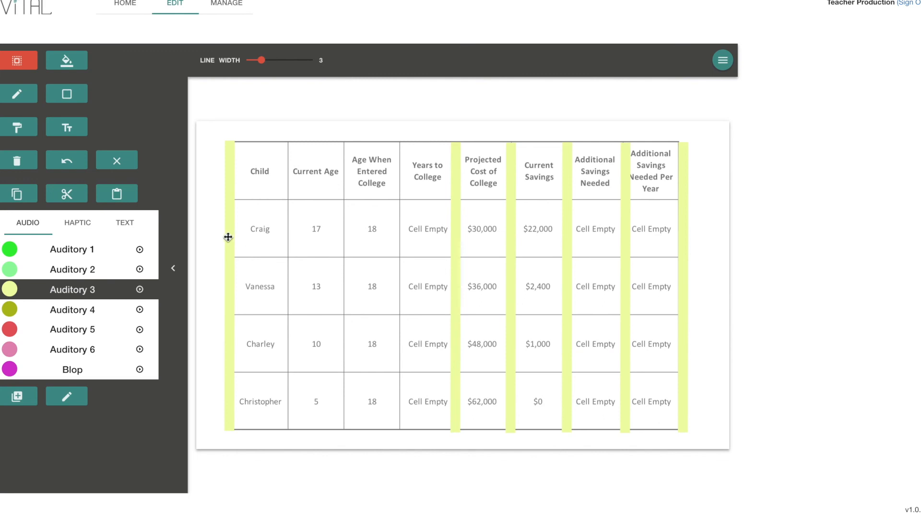
- Copy the Auditory 3 line and place three pasted copies on the column dividers between Child, Current Age, Age When Entered College and Years to College
left_click(16, 194)
left_click(110, 194)
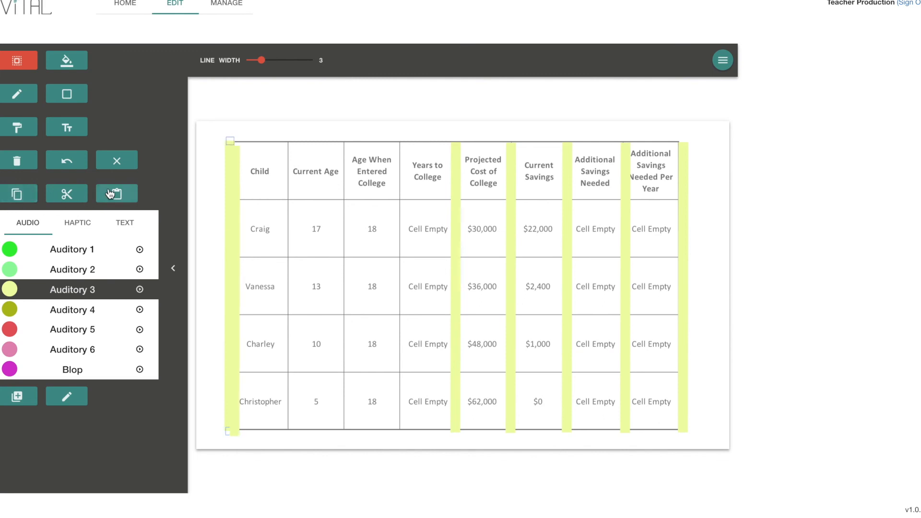
left_click_drag(246, 206, 401, 193)
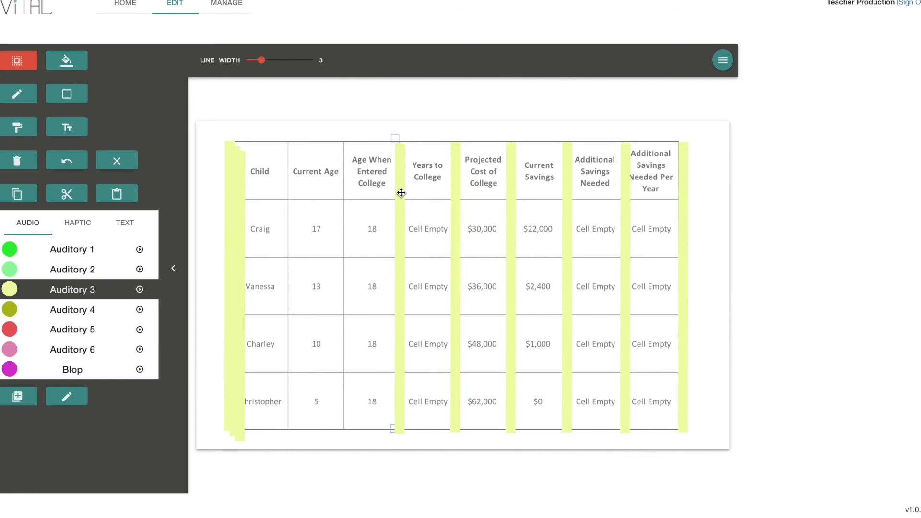
left_click_drag(243, 203, 347, 195)
left_click_drag(239, 205, 292, 200)
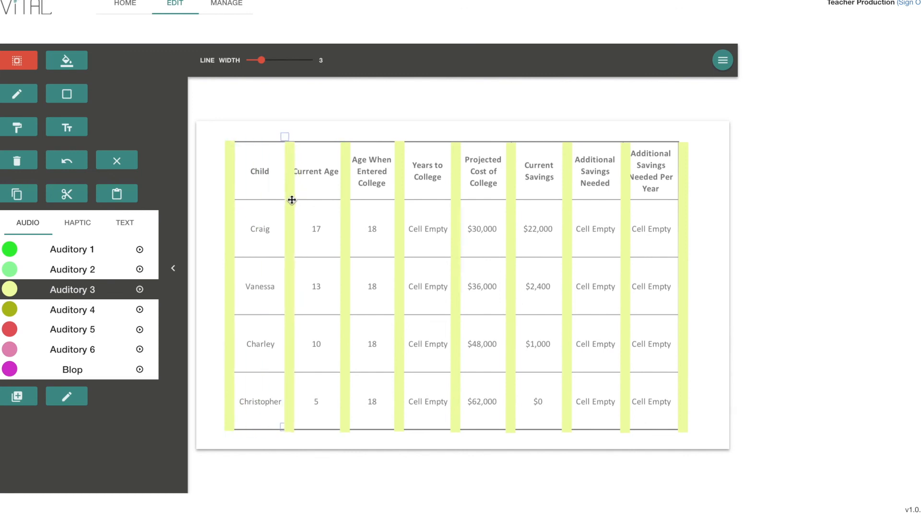
left_click(214, 202)
- Review the table's audio, haptic and text layers one after another, ending on the audio layer
left_click(36, 223)
left_click(79, 225)
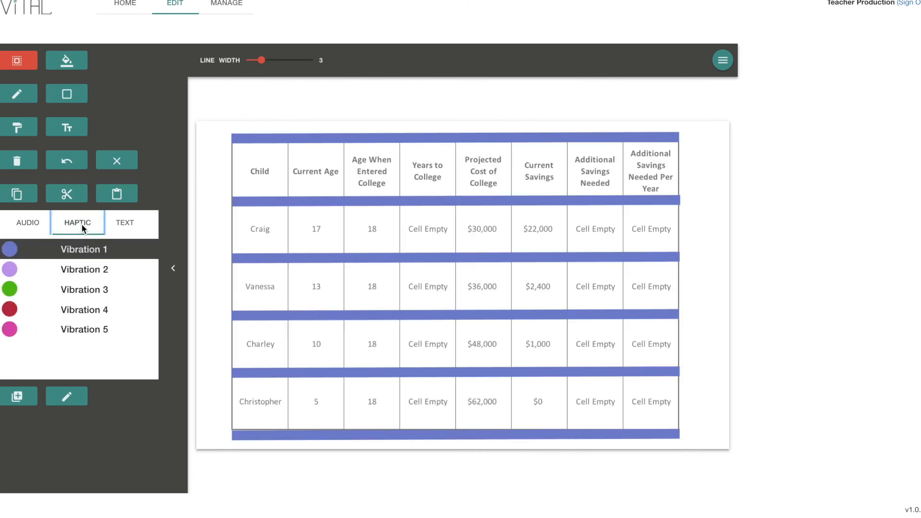
left_click(120, 223)
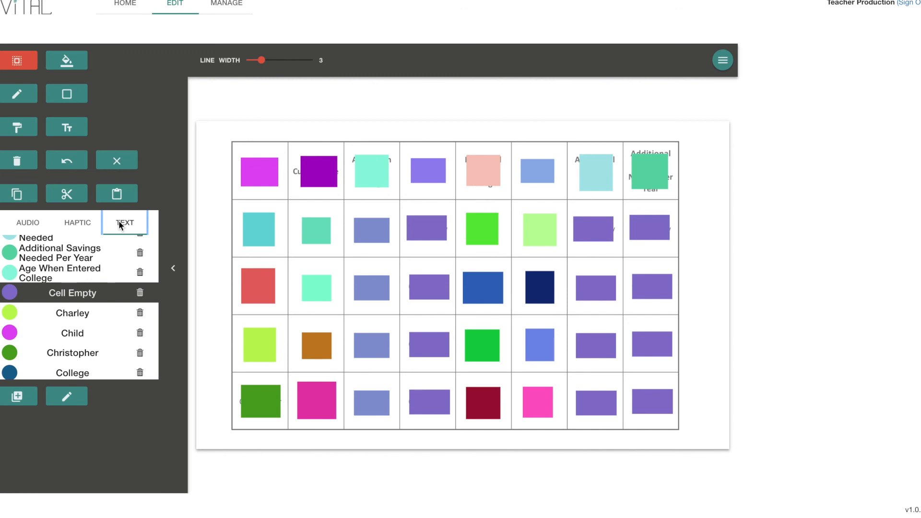
left_click(35, 222)
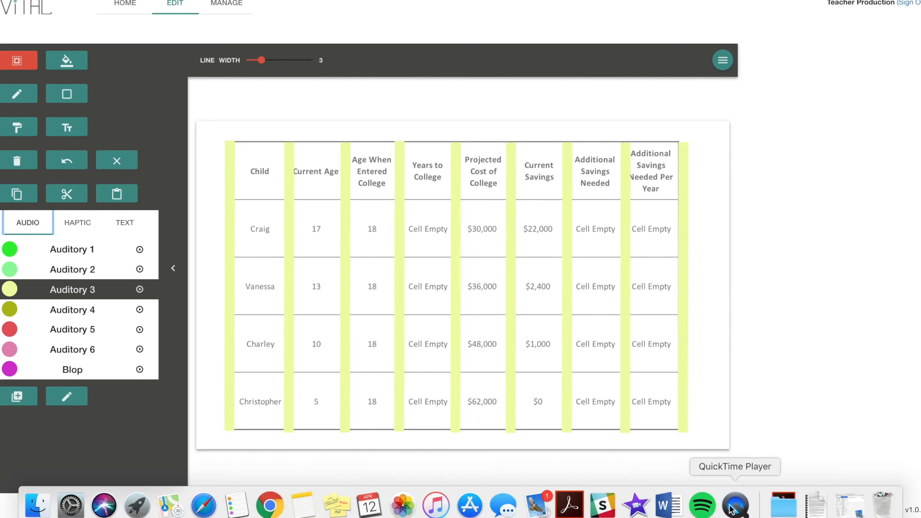
right_click(732, 506)
left_click(733, 354)
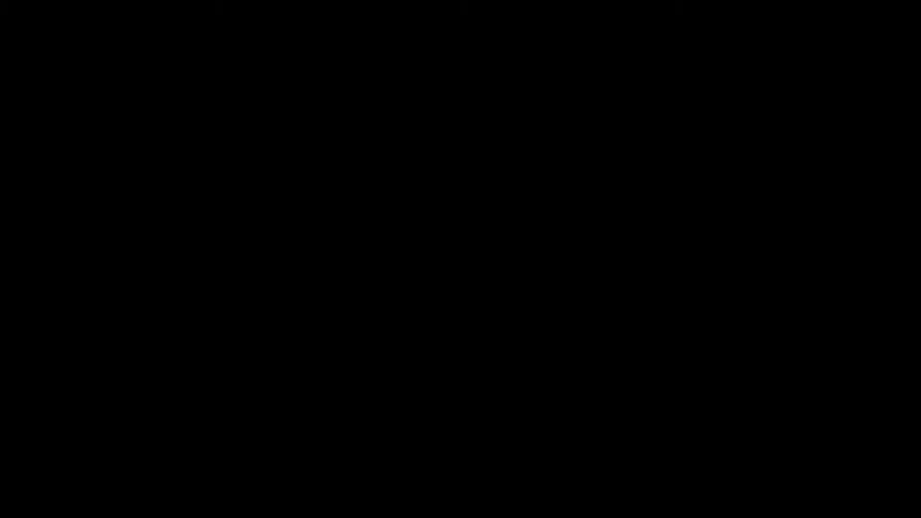